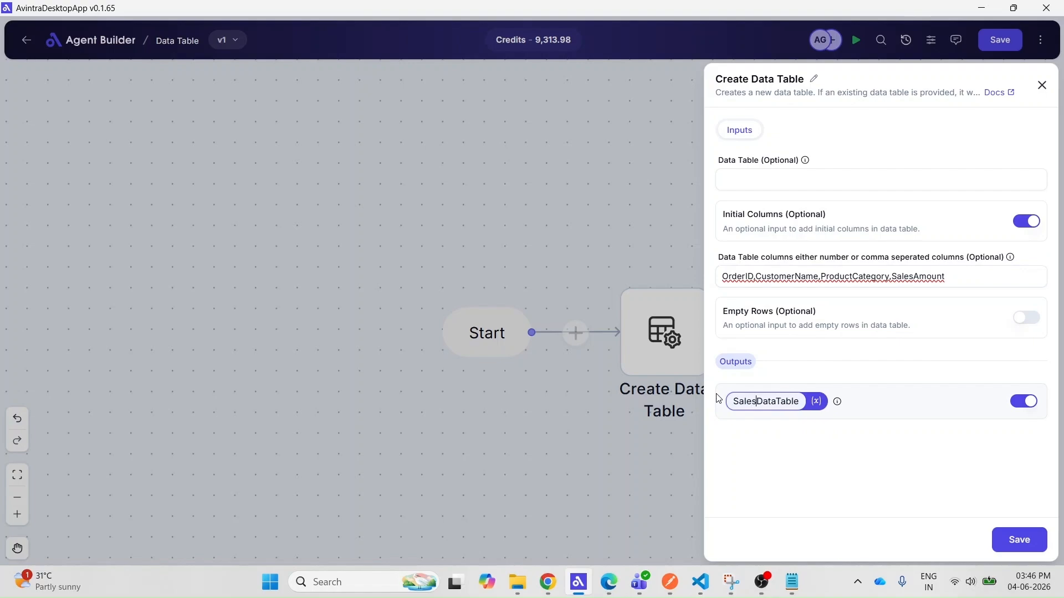
# Confirm SalesDataTable as the Create Data Table output and save both the node and the flow
pyautogui.click(858, 485)
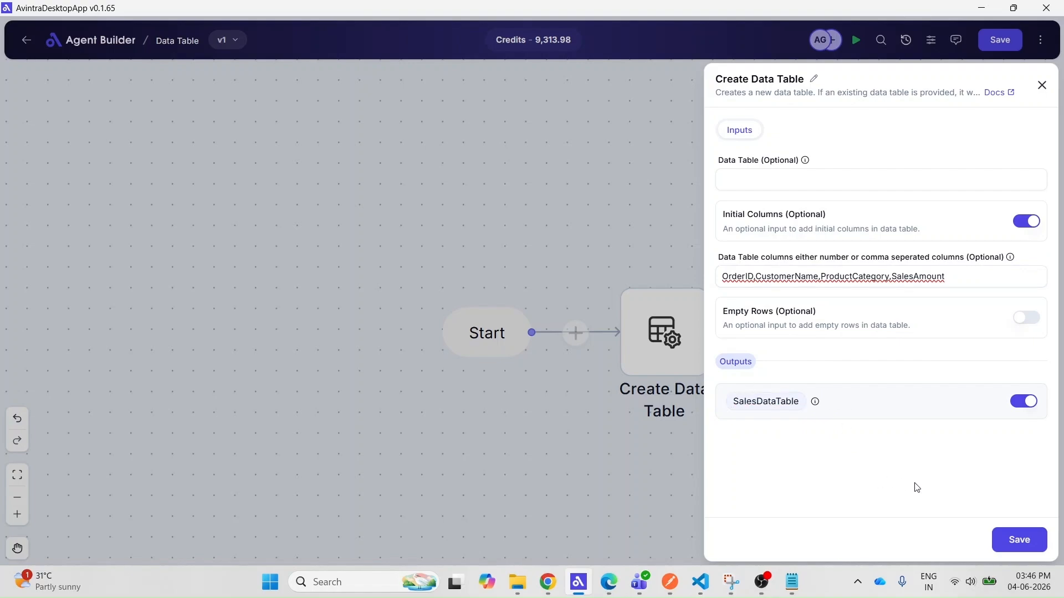
pyautogui.click(1008, 541)
pyautogui.click(1001, 40)
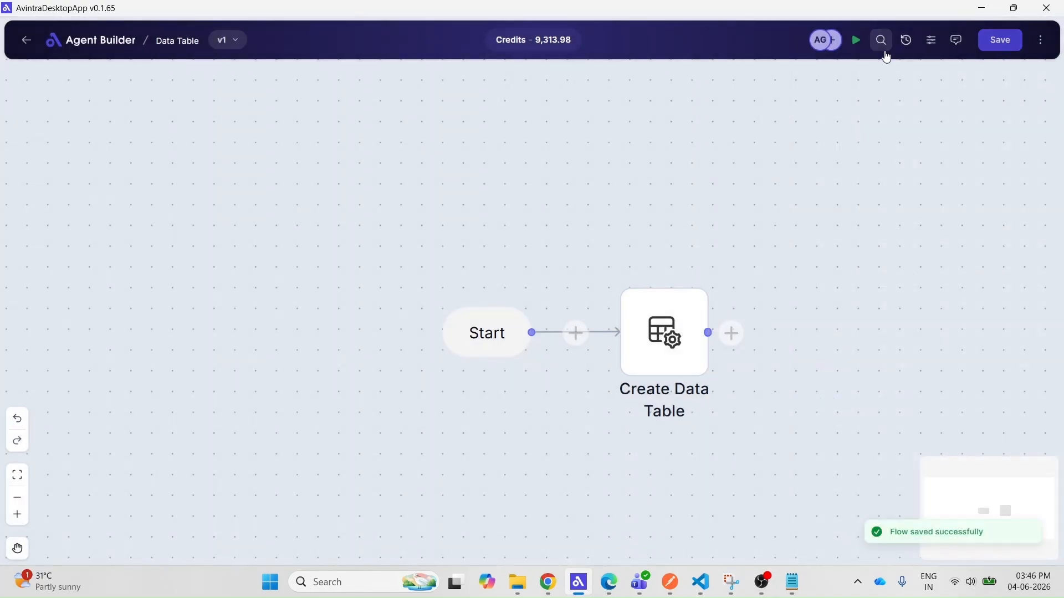
# Run the flow and examine the Create Data Table result in the execution logs
pyautogui.click(856, 39)
pyautogui.click(1041, 40)
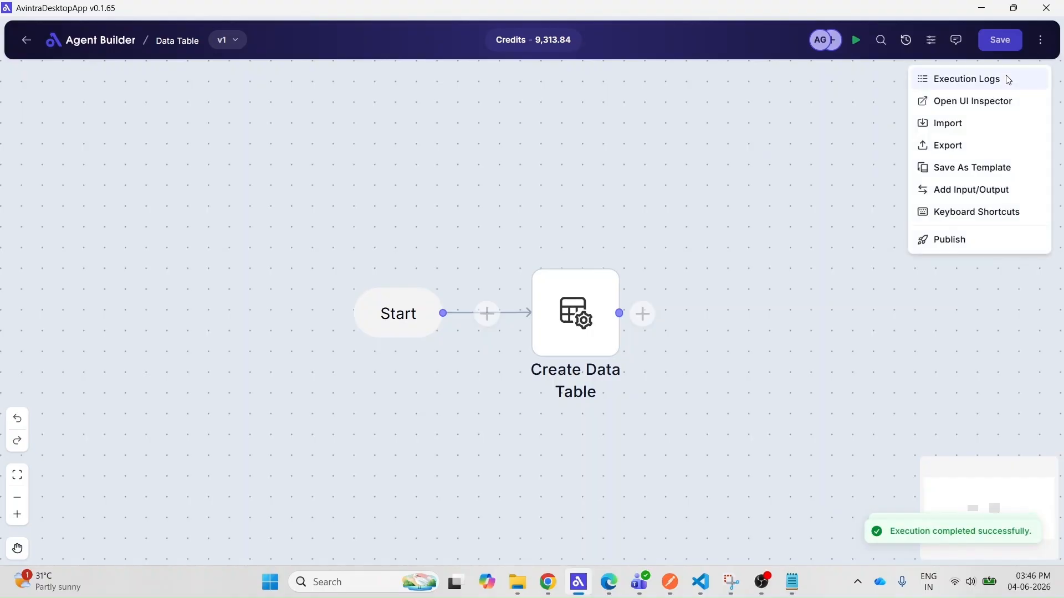
pyautogui.click(1005, 78)
pyautogui.click(788, 216)
pyautogui.click(222, 81)
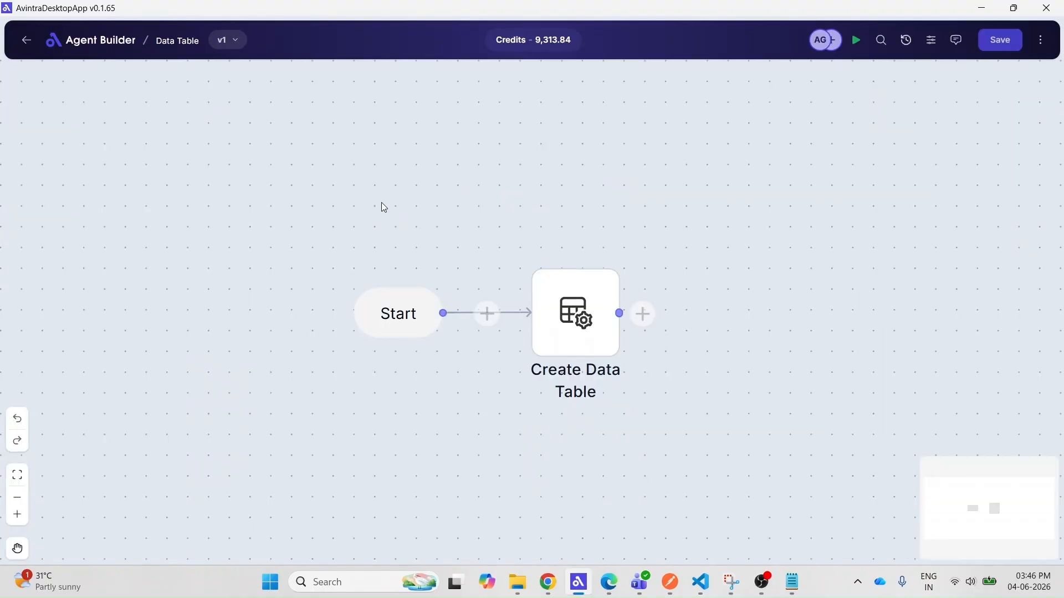
# Add an Insert Row Into Data Table node after the Create Data Table node
pyautogui.click(540, 324)
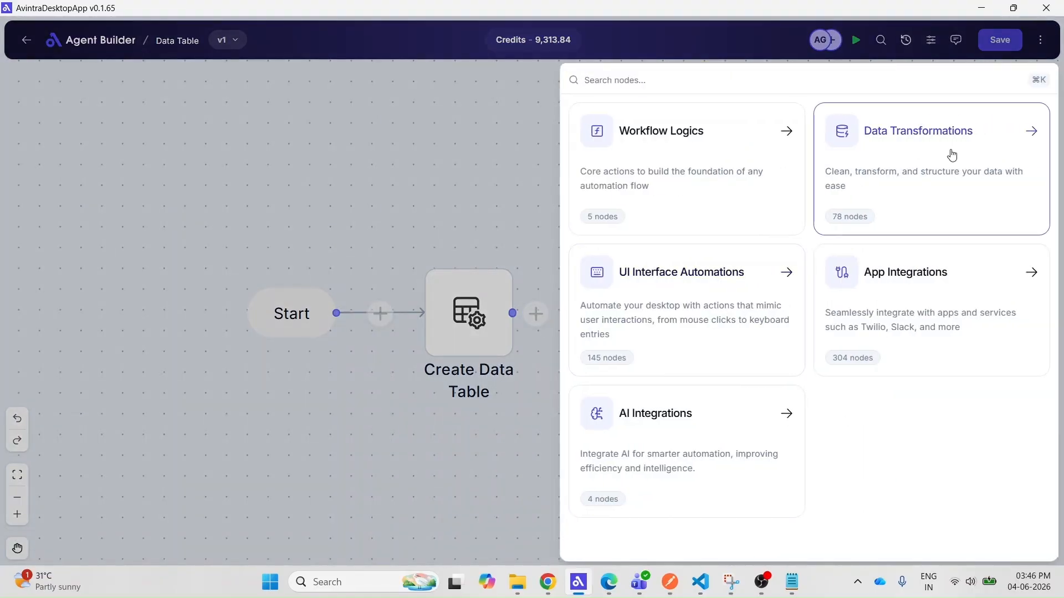
pyautogui.click(883, 157)
pyautogui.click(622, 183)
pyautogui.scroll(-4, 874, 366)
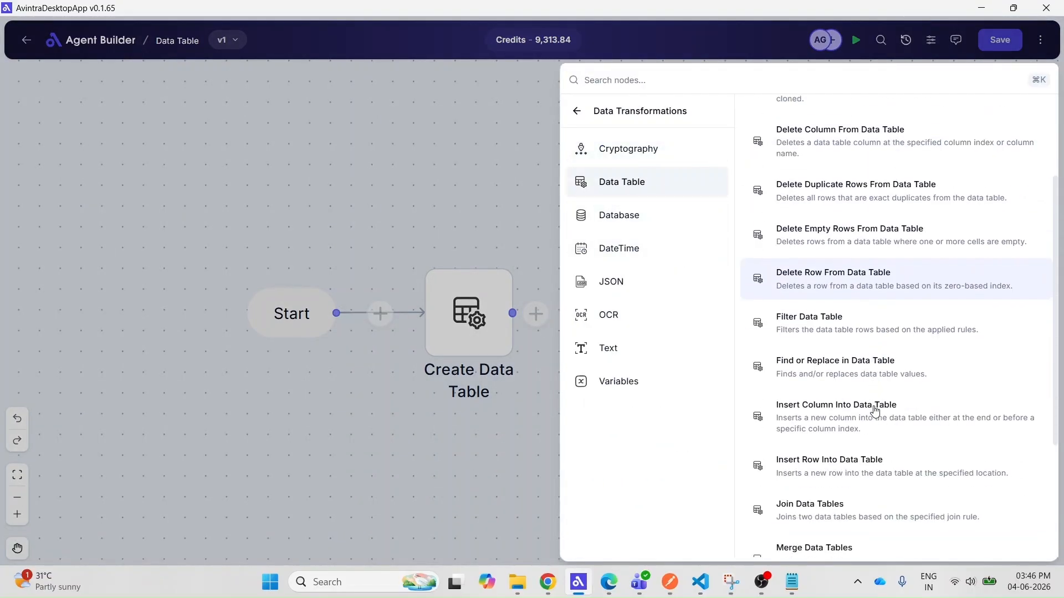
pyautogui.click(982, 398)
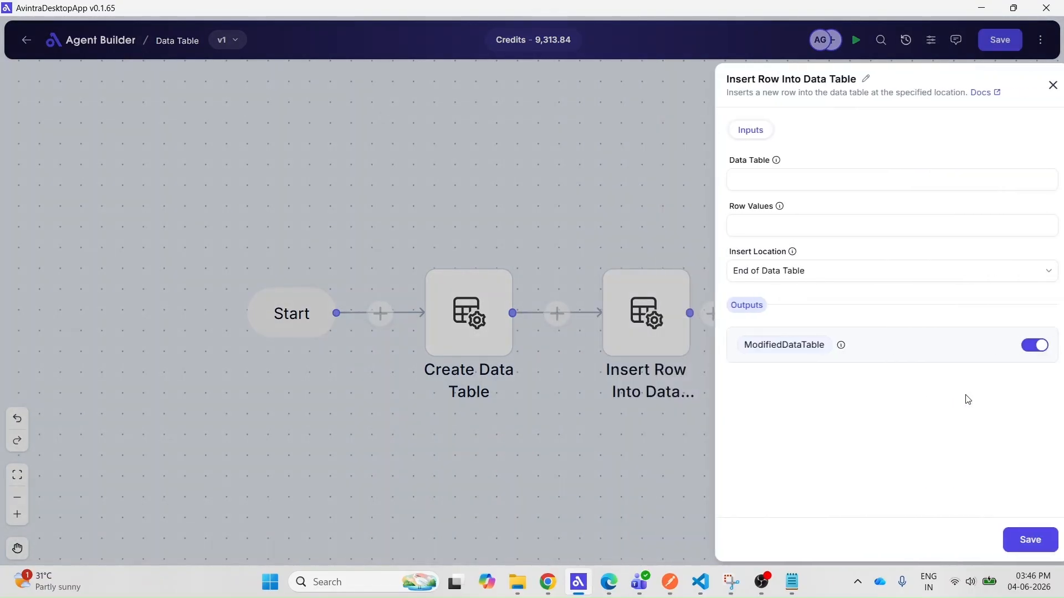
# Set the node's data table to the SalesDataTable variable and its row values to an order ID, Acme Corp, Software and 12000, comma-separated
pyautogui.click(784, 182)
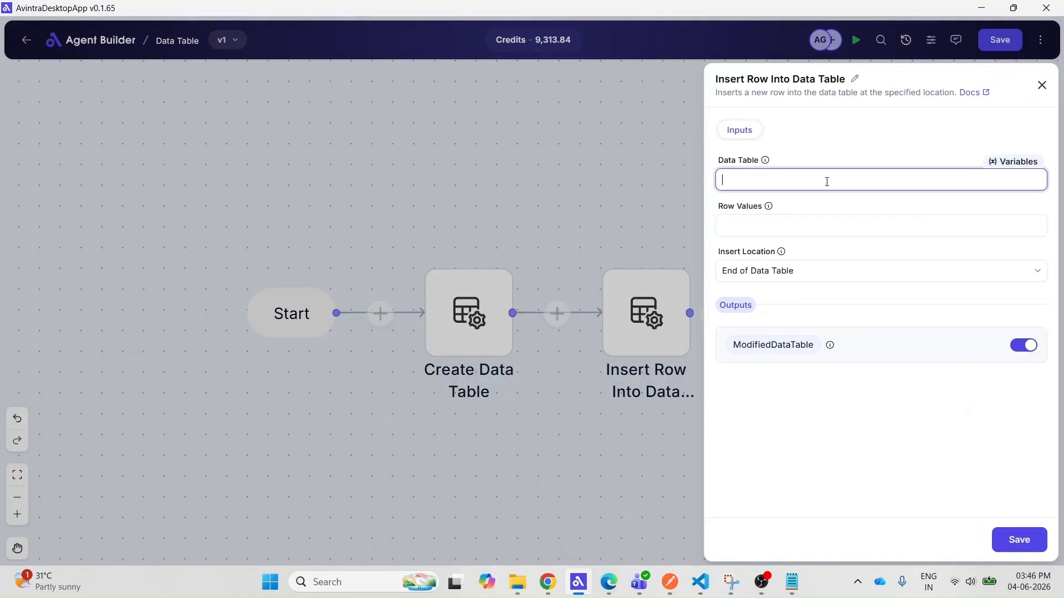
pyautogui.click(1031, 161)
pyautogui.click(979, 182)
pyautogui.click(1010, 161)
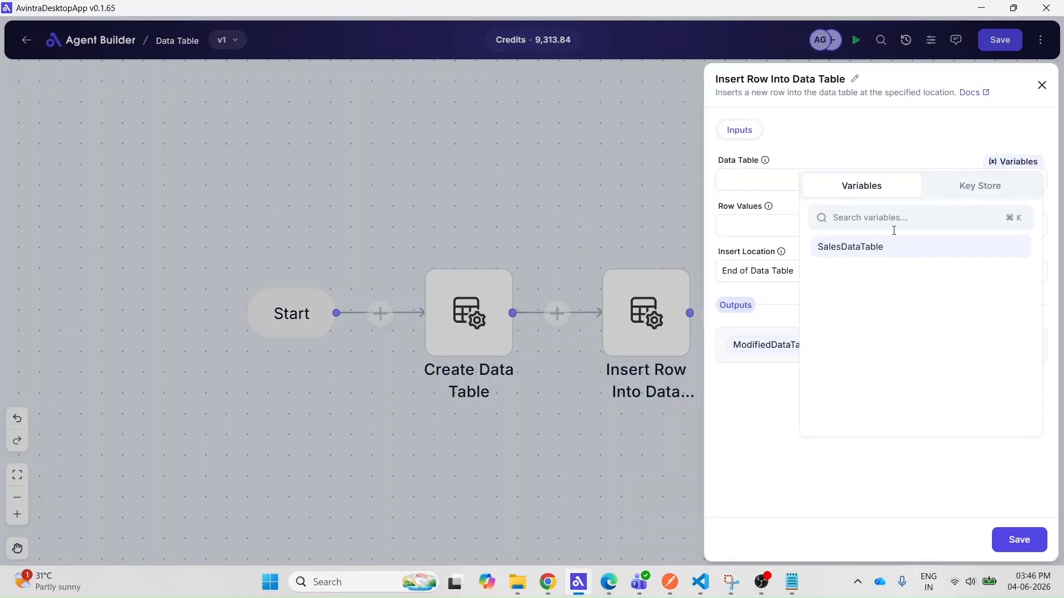
pyautogui.click(860, 248)
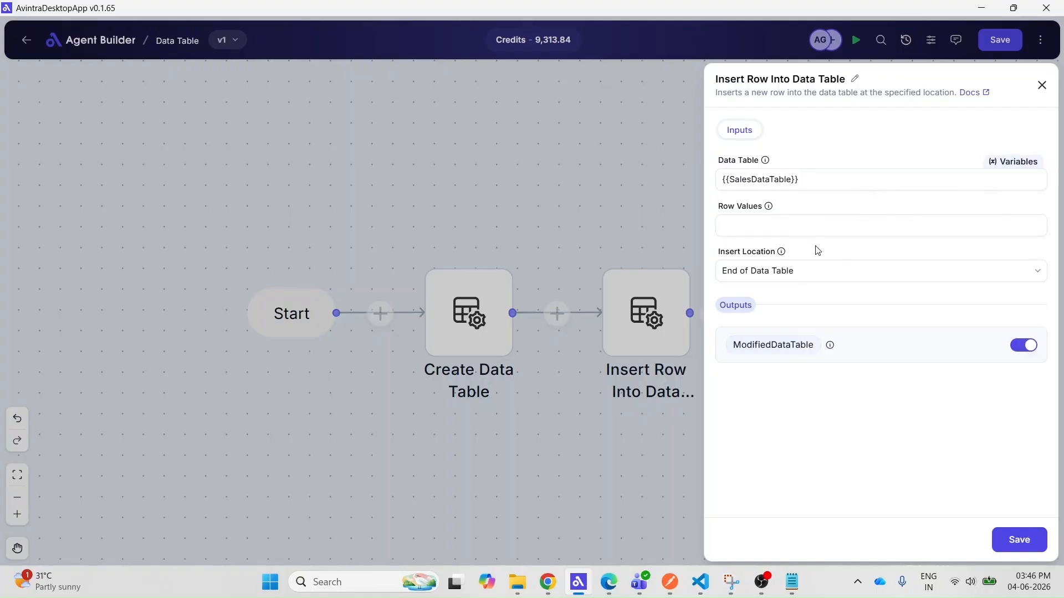
pyautogui.click(793, 225)
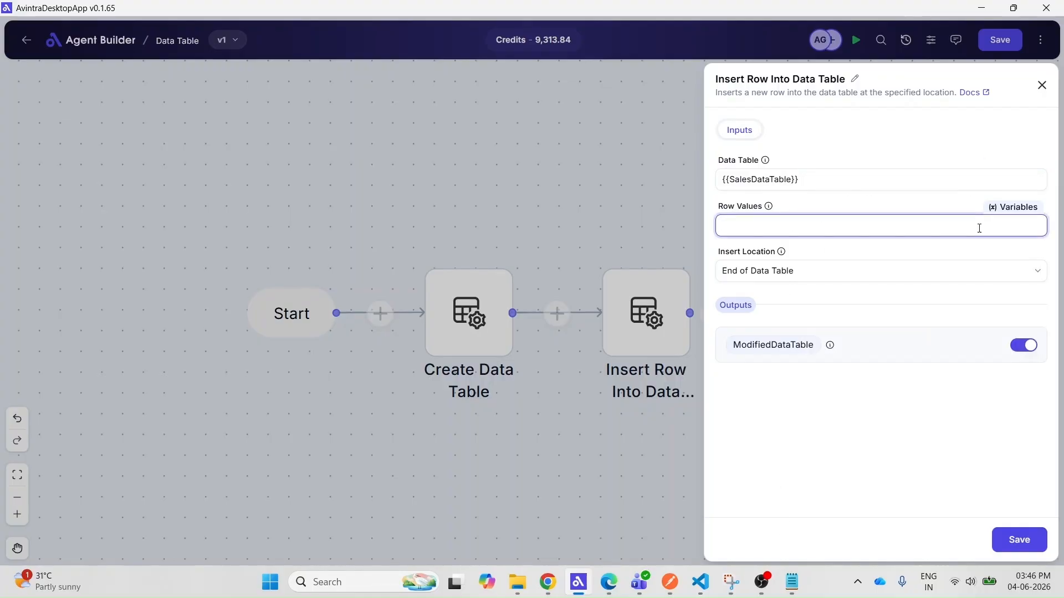
pyautogui.write('ORD001,Acme Corp,Software,12000')
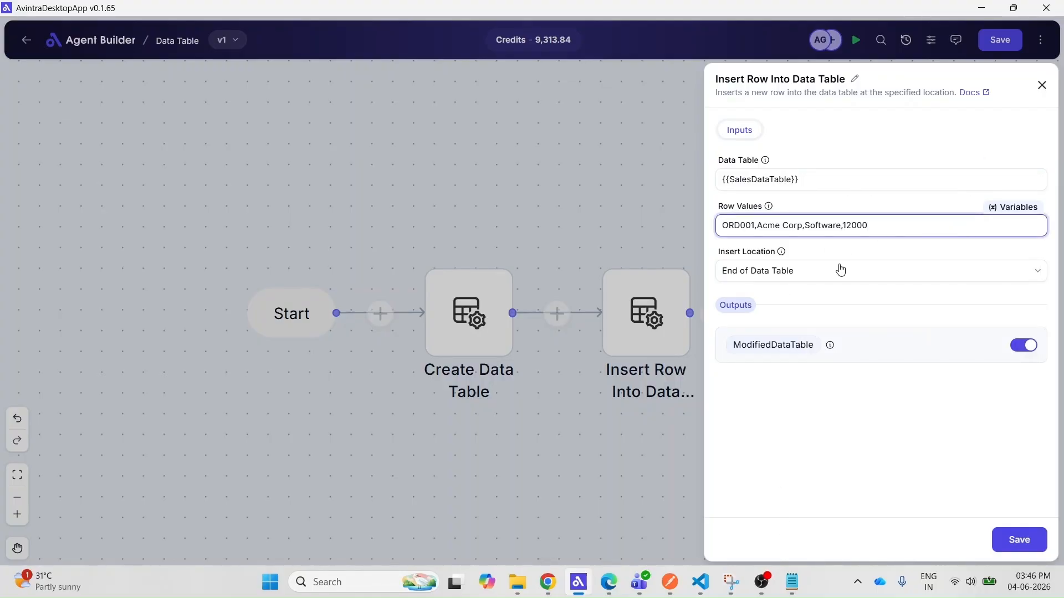
# Choose End of Data Table as the insert location, rename the output variable to SalesDataTable and save the node
pyautogui.click(813, 274)
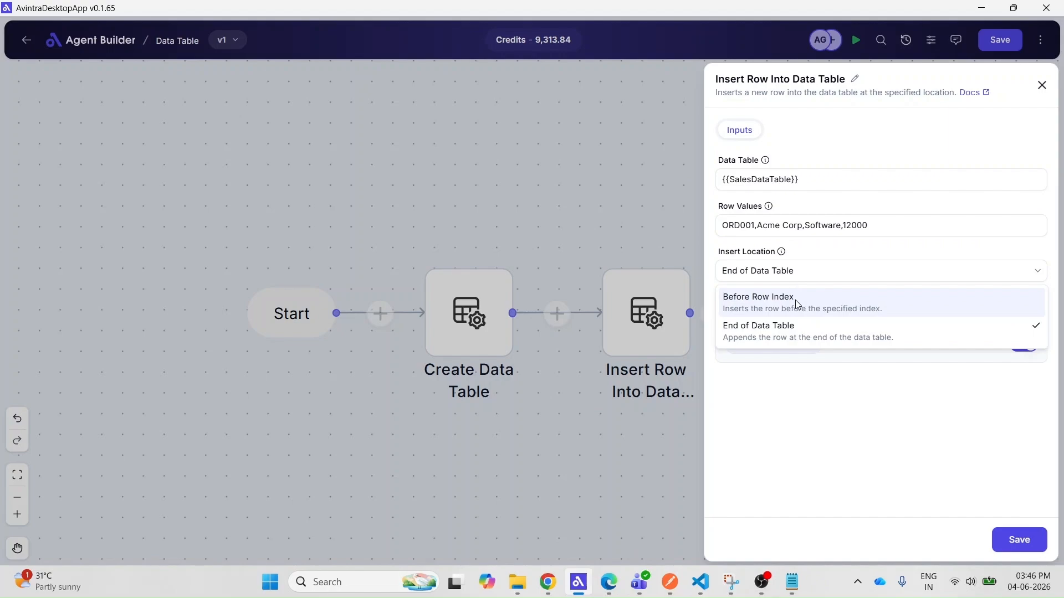
pyautogui.click(789, 336)
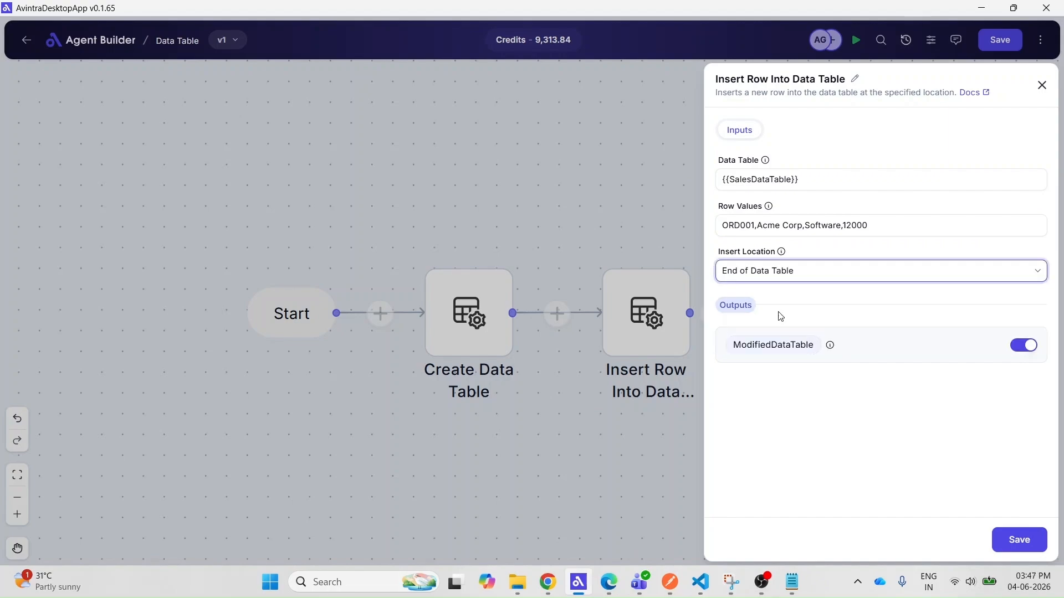
pyautogui.doubleClick(765, 343)
pyautogui.write('SalesDataTable')
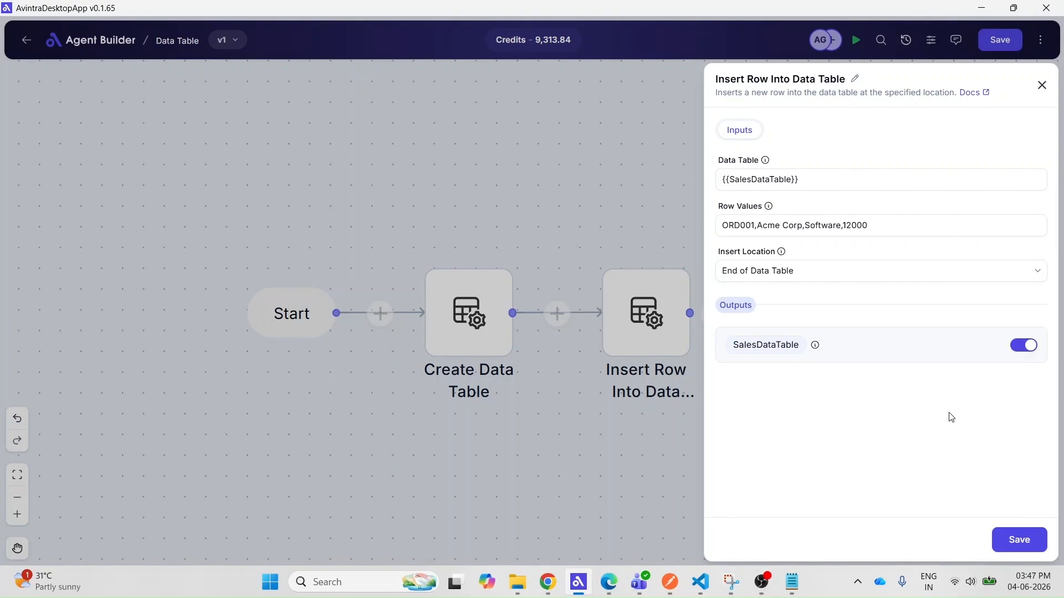
pyautogui.click(1014, 532)
# Save and run the flow, then examine the inserted row in the Insert Row node's execution output
pyautogui.click(1040, 41)
pyautogui.click(1012, 73)
pyautogui.click(663, 98)
pyautogui.click(1004, 38)
pyautogui.click(856, 41)
pyautogui.click(1040, 41)
pyautogui.click(1003, 74)
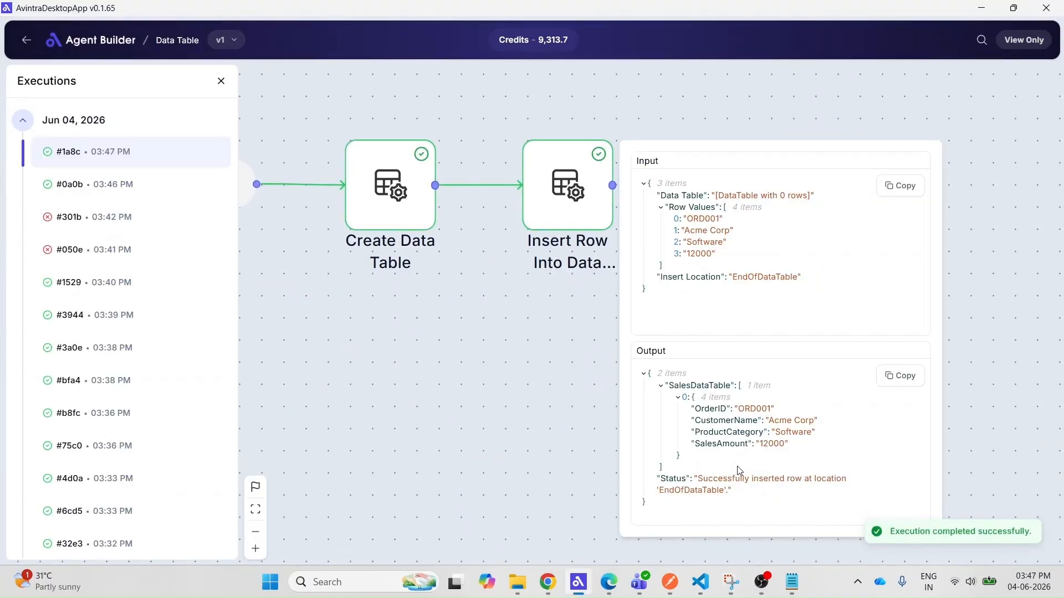
pyautogui.moveTo(693, 404); pyautogui.dragTo(796, 448)
pyautogui.click(222, 81)
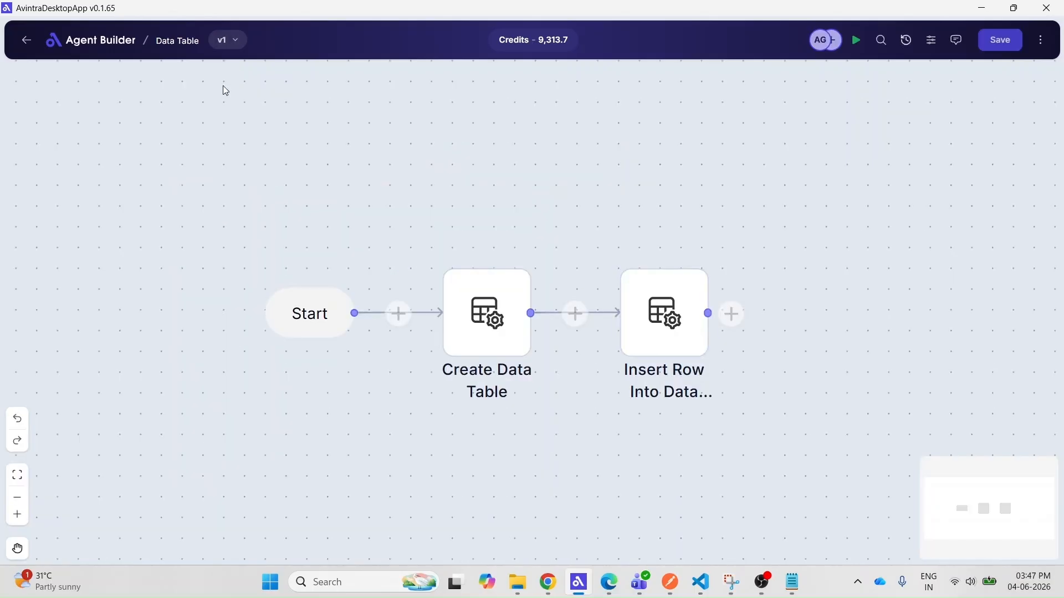
# Add another Insert Row Into Data Table node at the end of the flow
pyautogui.click(721, 314)
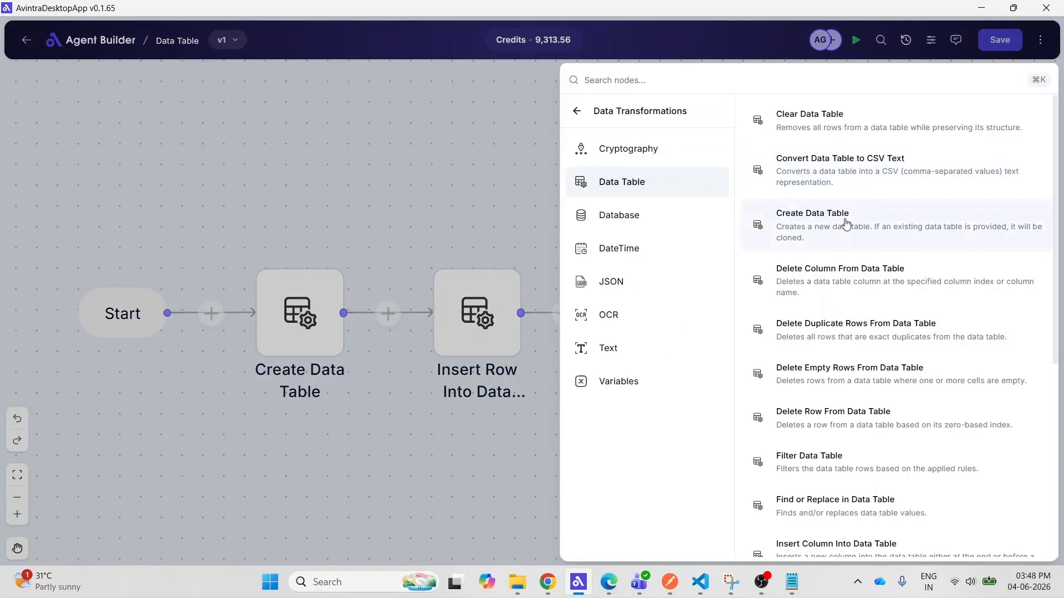
pyautogui.scroll(-2, 844, 400)
pyautogui.scroll(-3, 842, 403)
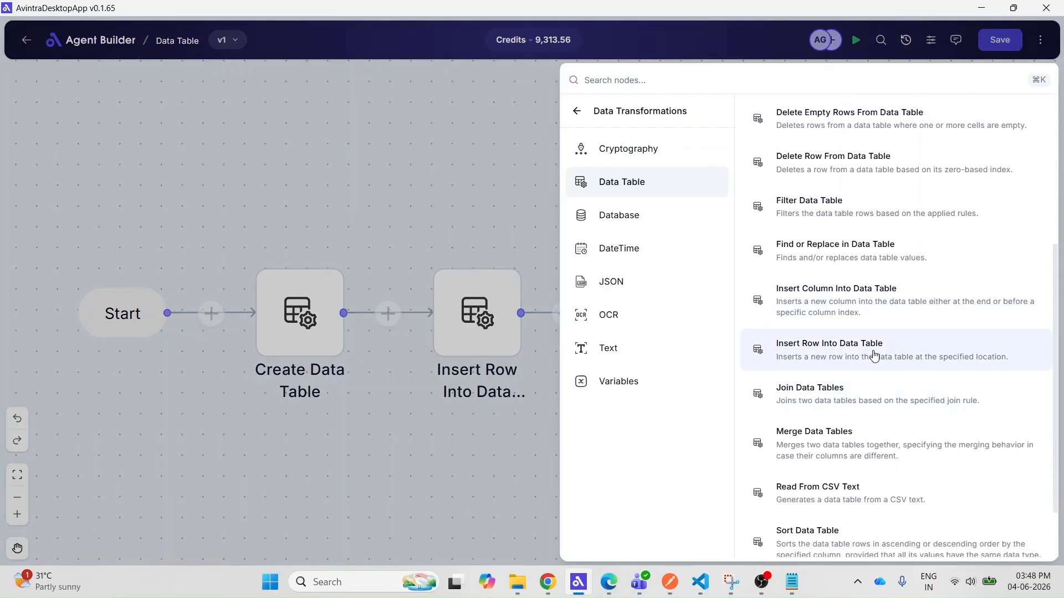
pyautogui.click(874, 352)
# Set the new node's data table to the SalesDataTable variable and its row values to an order ID, BetaIndustries, Hardware and 3500, comma-separated
pyautogui.click(800, 185)
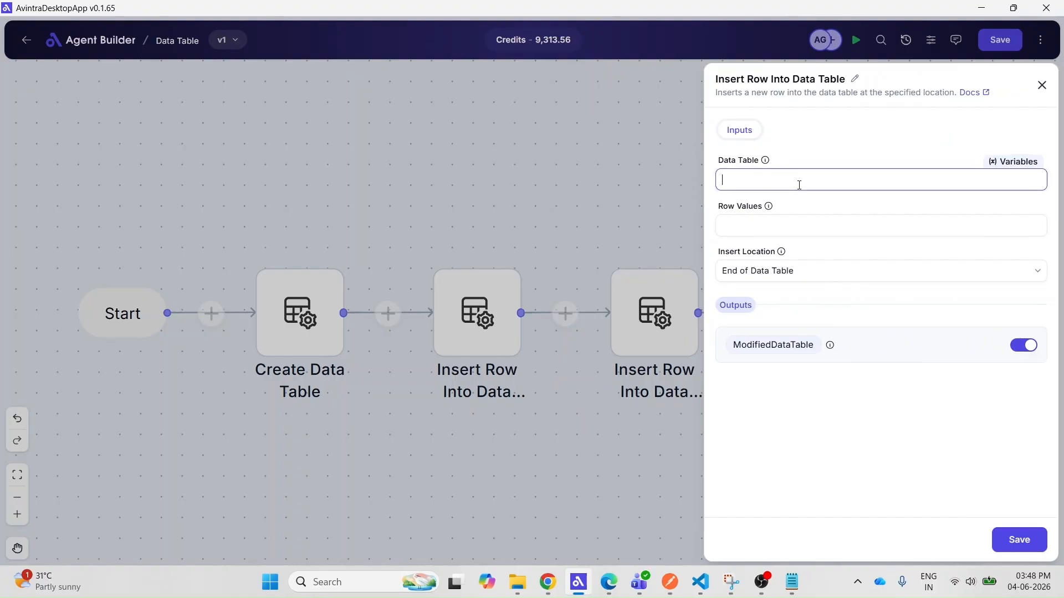
pyautogui.click(1014, 161)
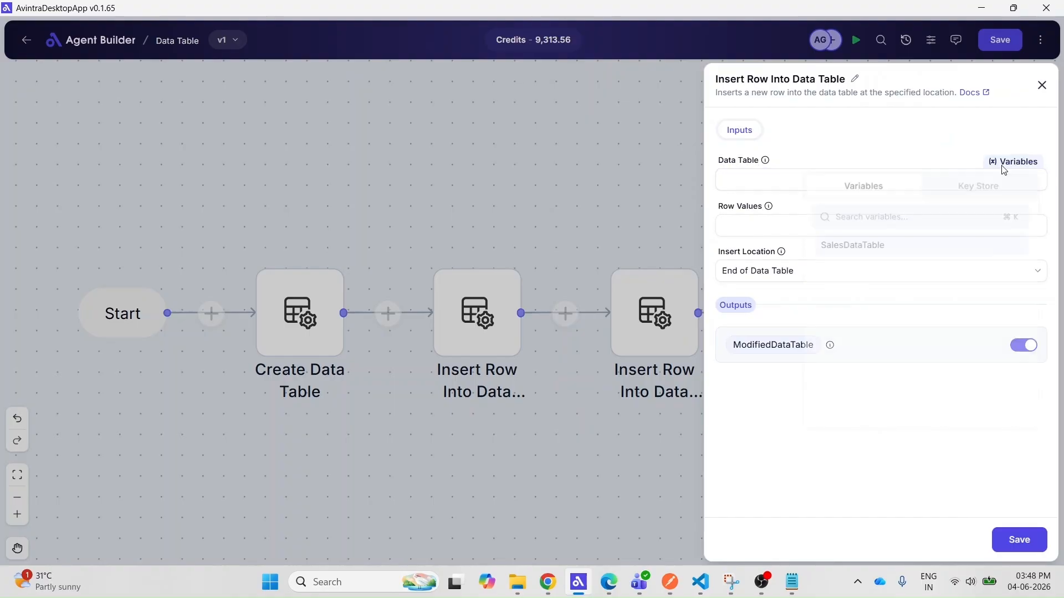
pyautogui.click(846, 248)
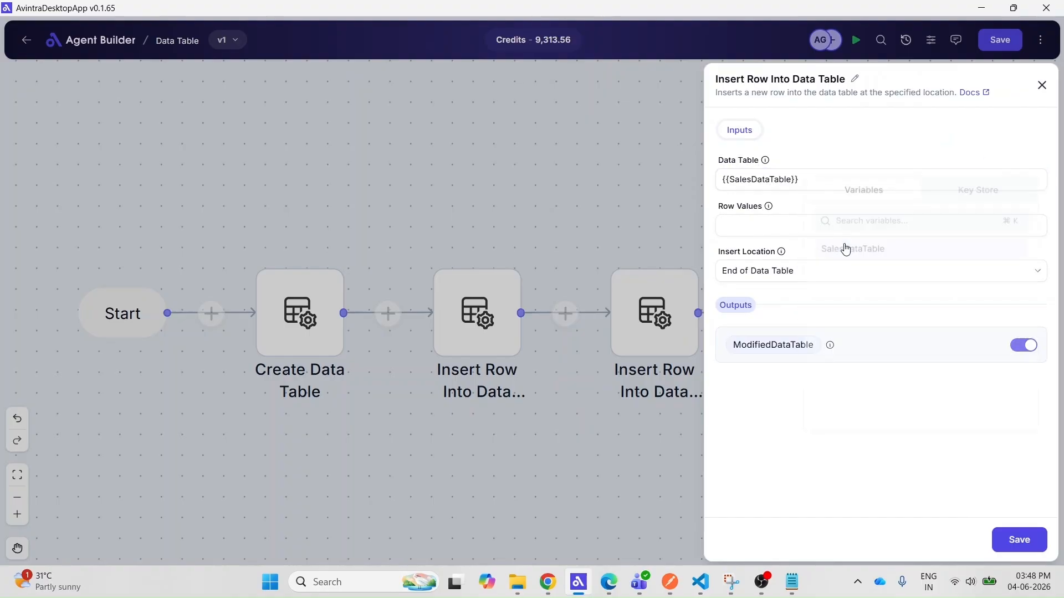
pyautogui.click(734, 225)
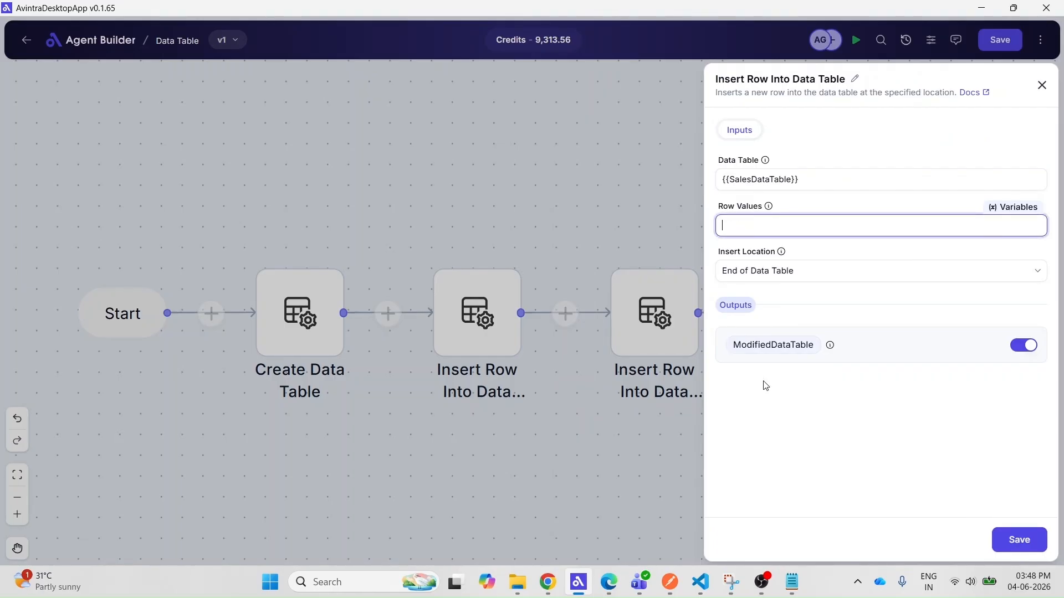
pyautogui.write('ORD002,BetaIndustries,Hardware,3500')
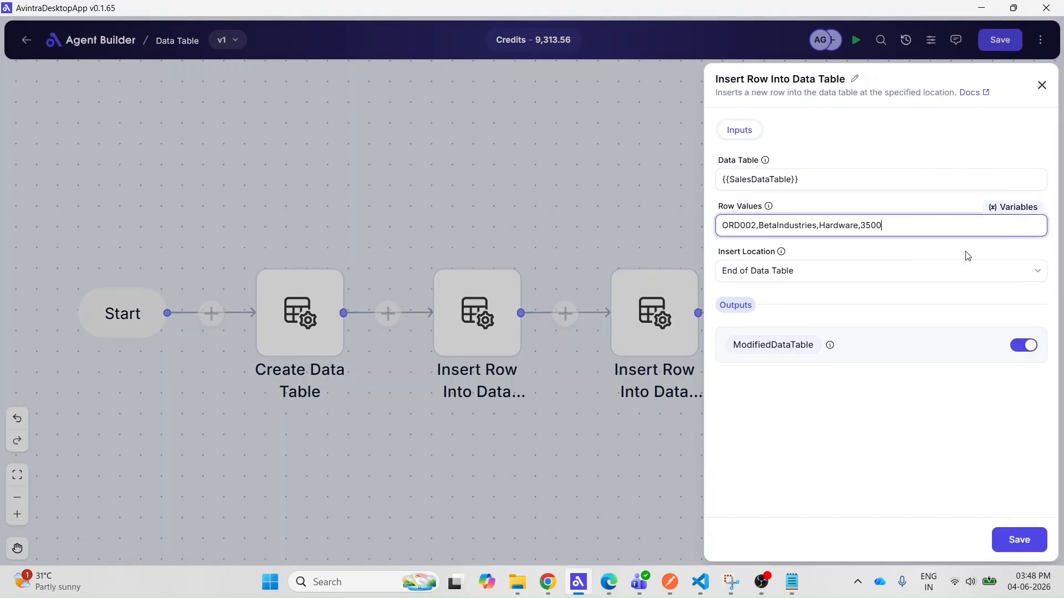
# Insert the row before row index 1, rename the output variable to SalesDataTable and save the node
pyautogui.click(802, 279)
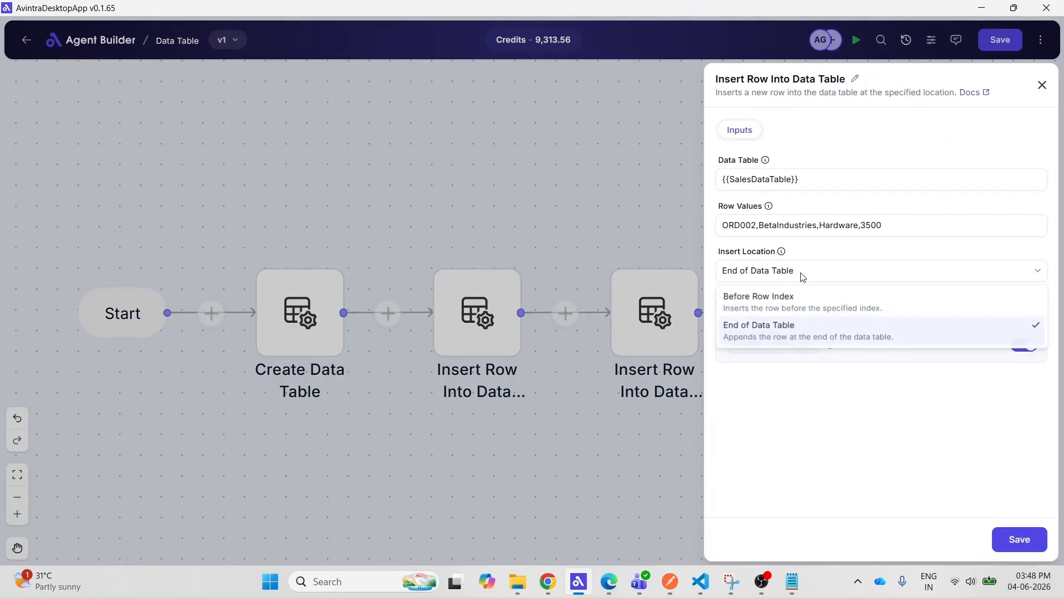
pyautogui.click(795, 310)
pyautogui.click(791, 312)
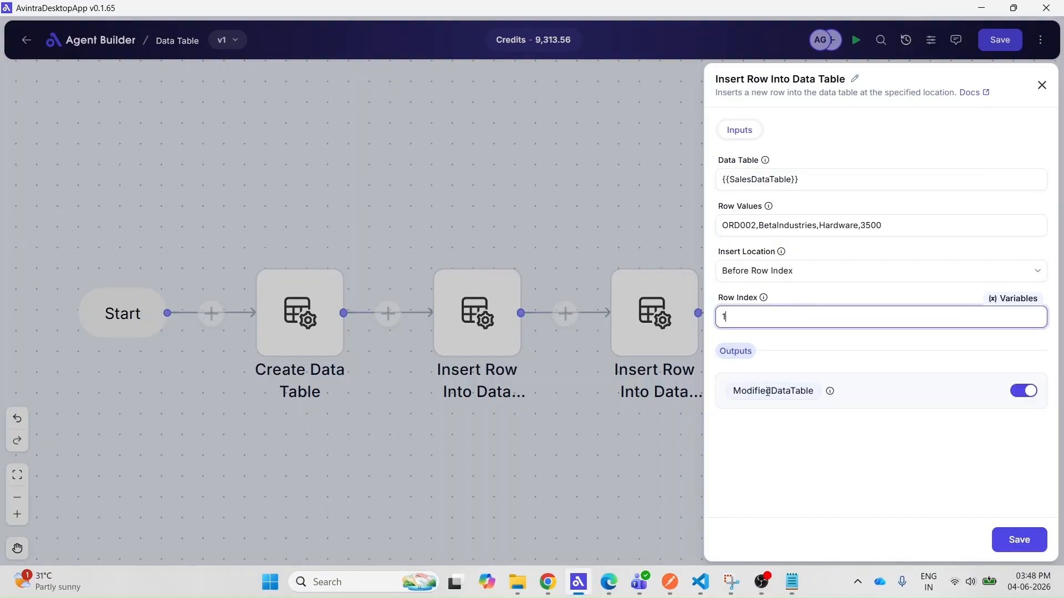
pyautogui.doubleClick(767, 391)
pyautogui.write('SalesDataTable')
pyautogui.click(1020, 540)
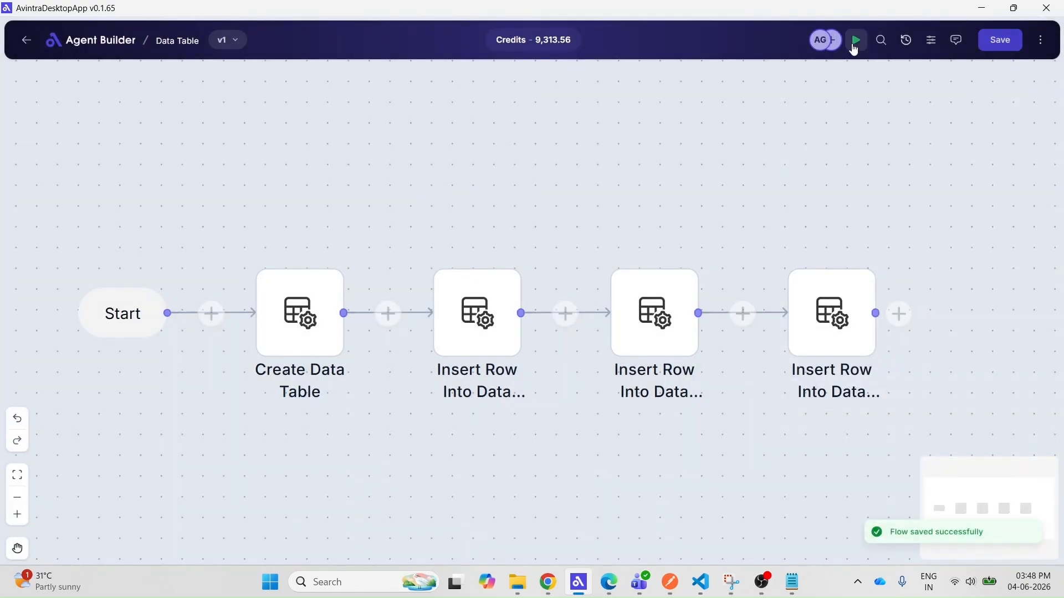
# Run the flow and examine the row order in the last Insert Row node's execution output
pyautogui.click(856, 40)
pyautogui.click(1040, 40)
pyautogui.click(989, 82)
pyautogui.moveTo(942, 356); pyautogui.dragTo(652, 188)
pyautogui.click(613, 145)
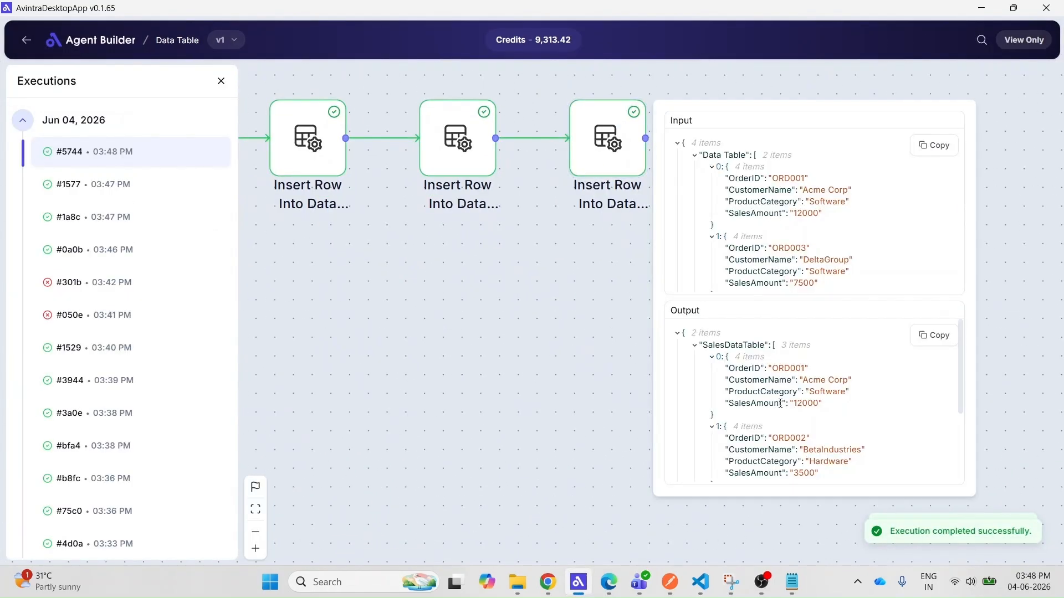
pyautogui.scroll(-1, 780, 404)
pyautogui.moveTo(731, 342); pyautogui.dragTo(826, 461)
pyautogui.scroll(-1, 820, 443)
pyautogui.click(881, 448)
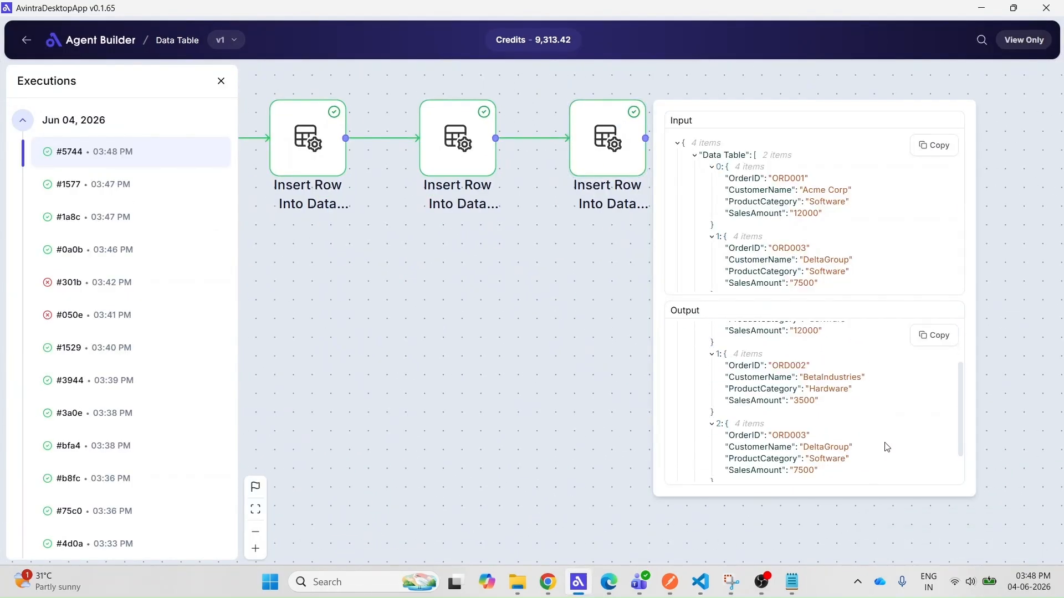
pyautogui.click(558, 287)
pyautogui.click(223, 81)
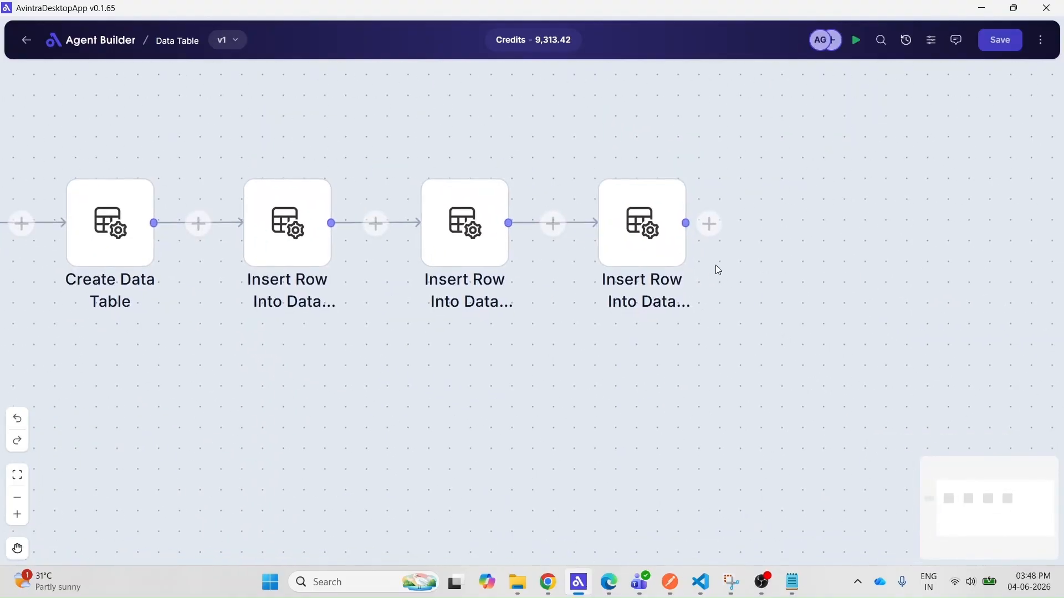
# Add an Insert Column Into Data Table node after the last Insert Row node
pyautogui.click(708, 222)
pyautogui.click(925, 131)
pyautogui.scroll(-2, 826, 364)
pyautogui.click(896, 355)
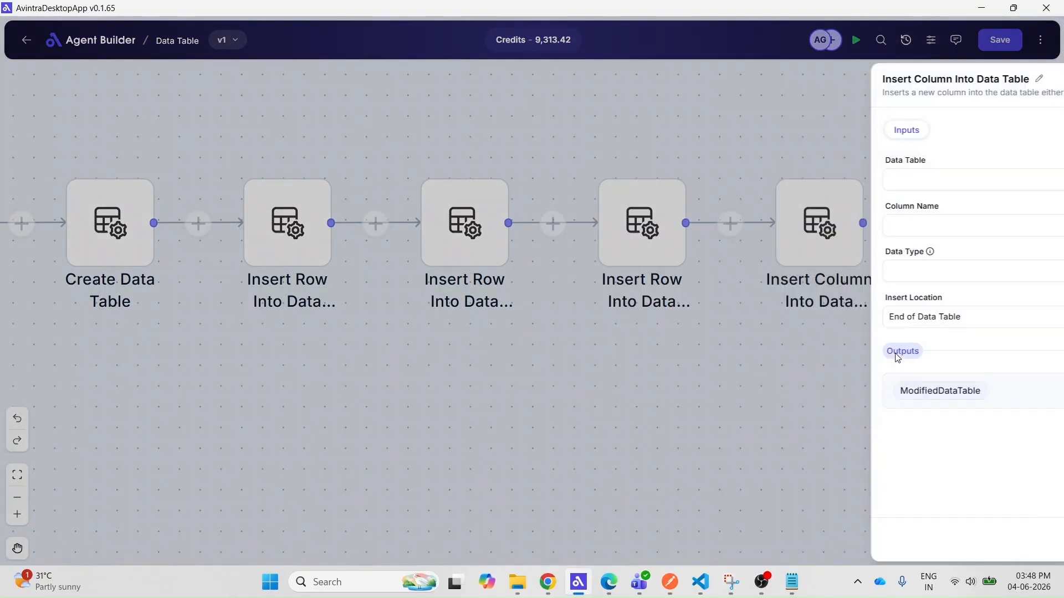
# Set the column node's data table to the SalesDataTable variable and its column name to Region
pyautogui.click(794, 180)
pyautogui.click(1012, 161)
pyautogui.click(852, 252)
pyautogui.click(797, 222)
pyautogui.write('Region')
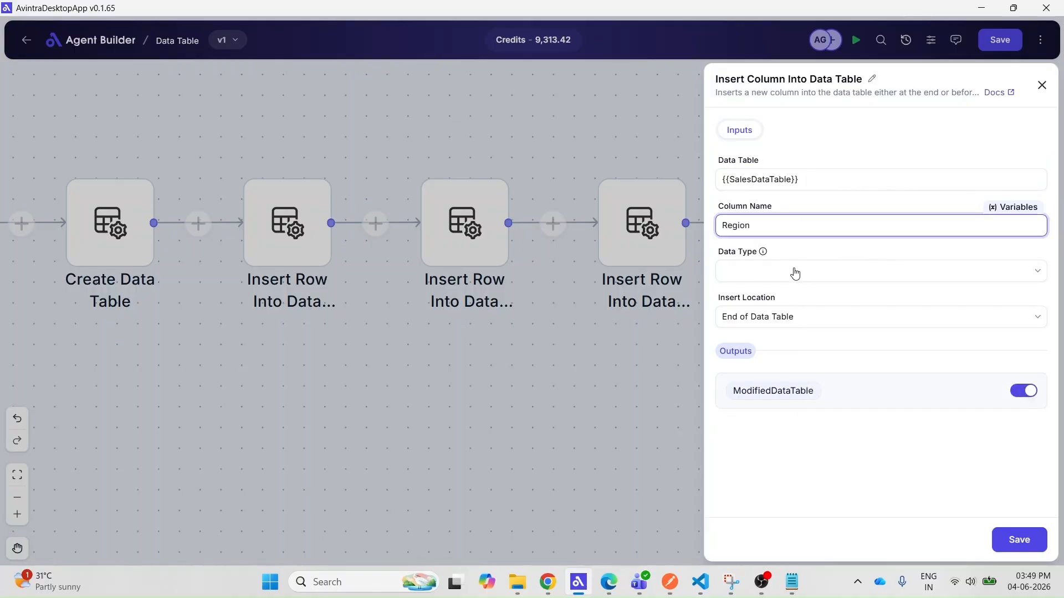
# Set the Region column's data type to String and its insert location to End of Data Table
pyautogui.click(796, 273)
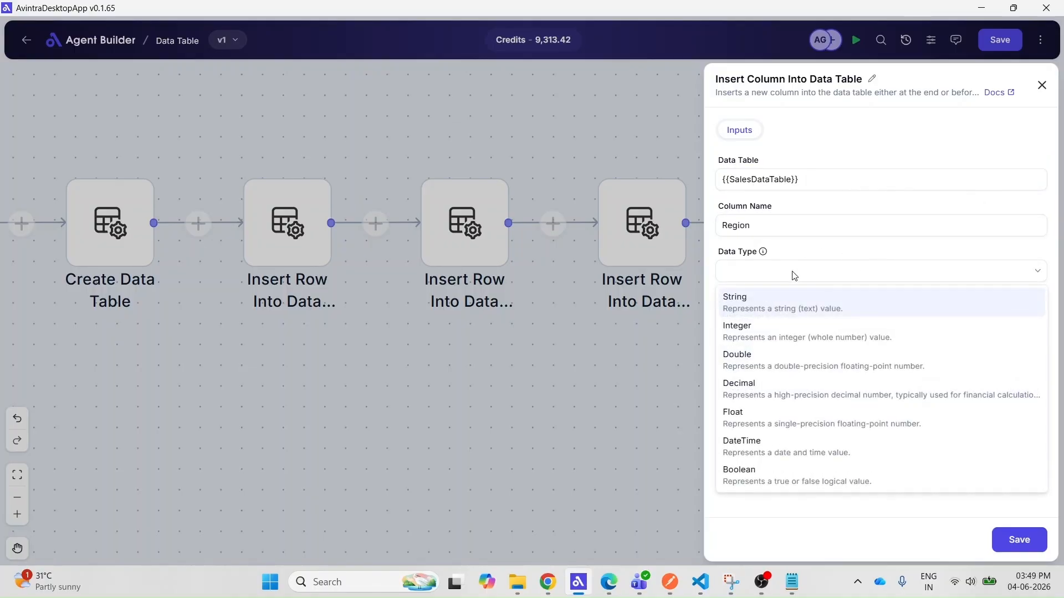
pyautogui.click(786, 308)
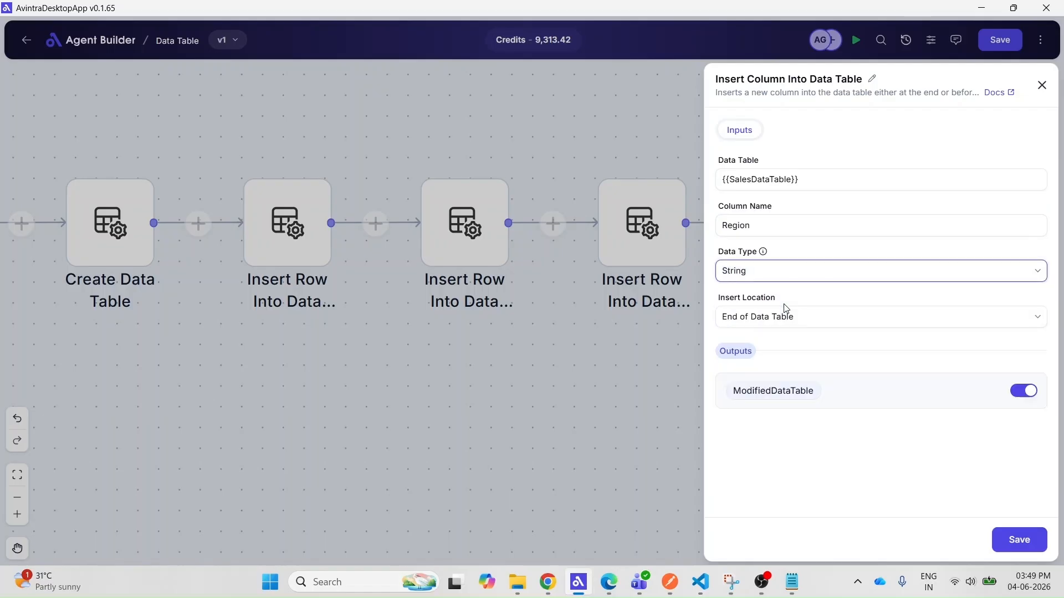
pyautogui.click(806, 322)
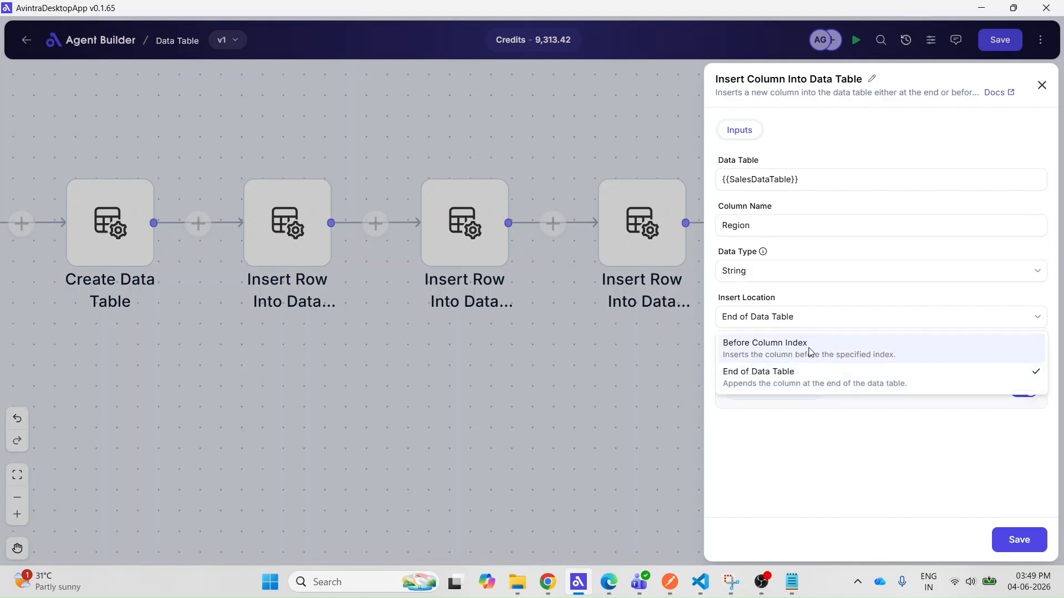
pyautogui.click(811, 376)
# Rename the Insert Column node's output variable to SalesDataTable and save both the node and the flow
pyautogui.moveTo(773, 391); pyautogui.dragTo(679, 373)
pyautogui.write('Saes')
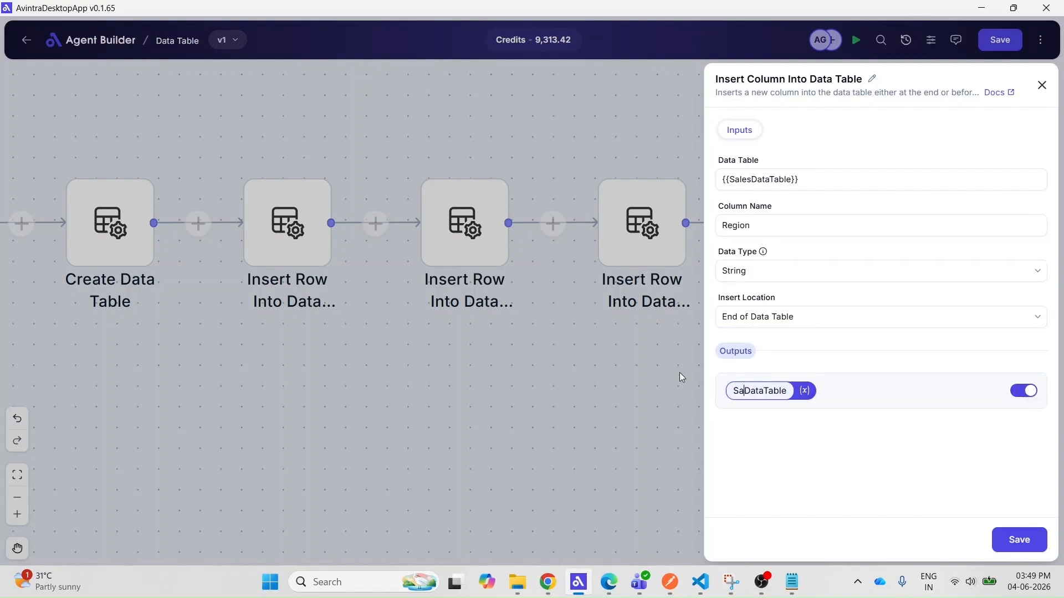
pyautogui.press('BackSpace')
pyautogui.press('BackSpace')
pyautogui.write('les')
pyautogui.click(795, 441)
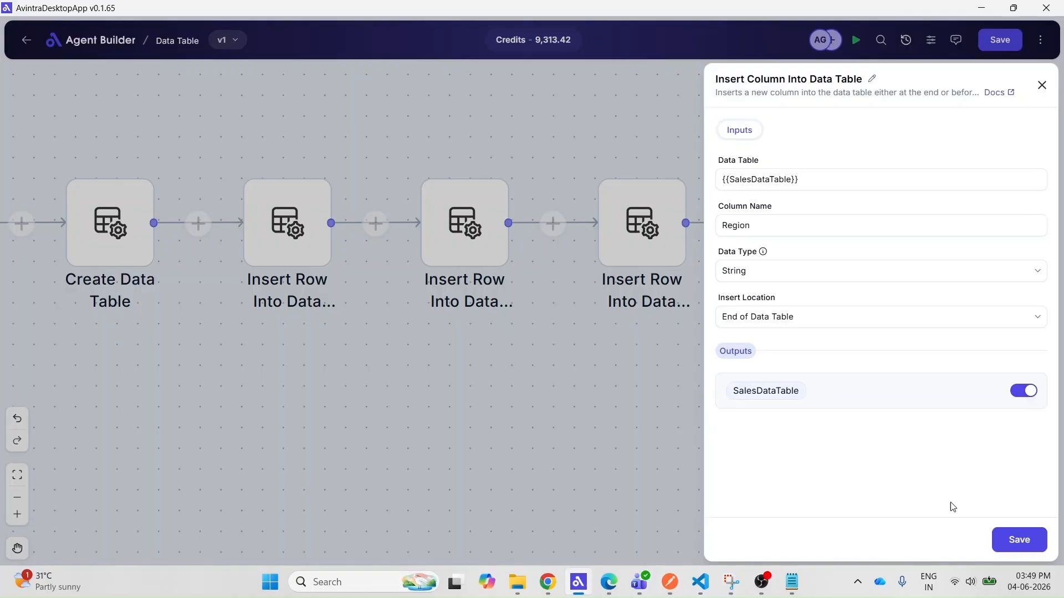
pyautogui.click(1018, 540)
pyautogui.click(1000, 40)
# Run the flow and examine the Insert Column node's output for the Region column
pyautogui.click(856, 40)
pyautogui.click(1041, 40)
pyautogui.click(1021, 82)
pyautogui.moveTo(1015, 315); pyautogui.dragTo(729, 174)
pyautogui.click(654, 171)
pyautogui.moveTo(759, 455); pyautogui.dragTo(783, 462)
pyautogui.scroll(-2, 783, 458)
pyautogui.scroll(-2, 782, 458)
pyautogui.click(613, 415)
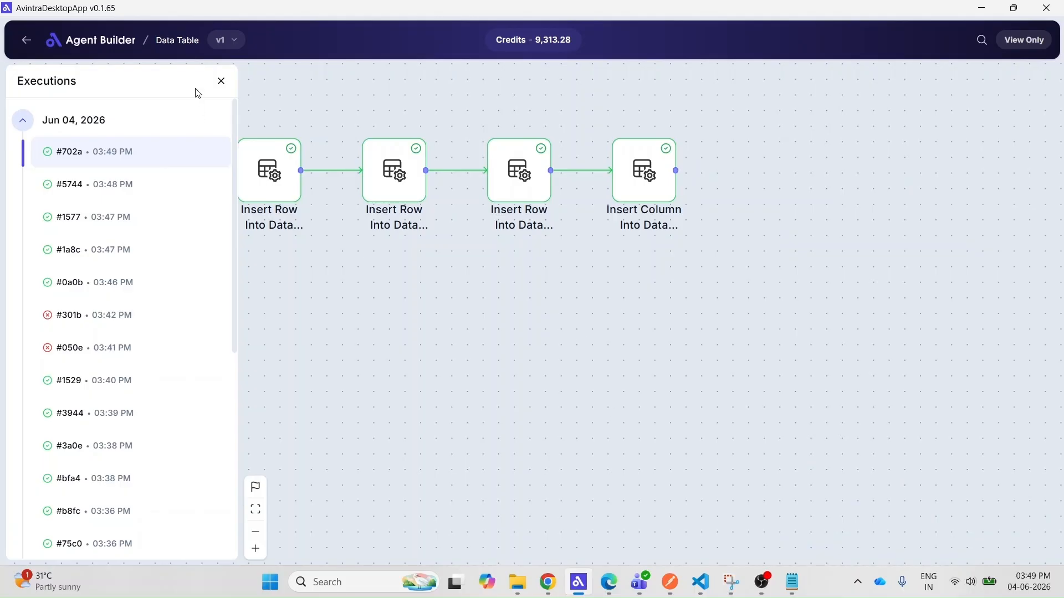
pyautogui.click(221, 81)
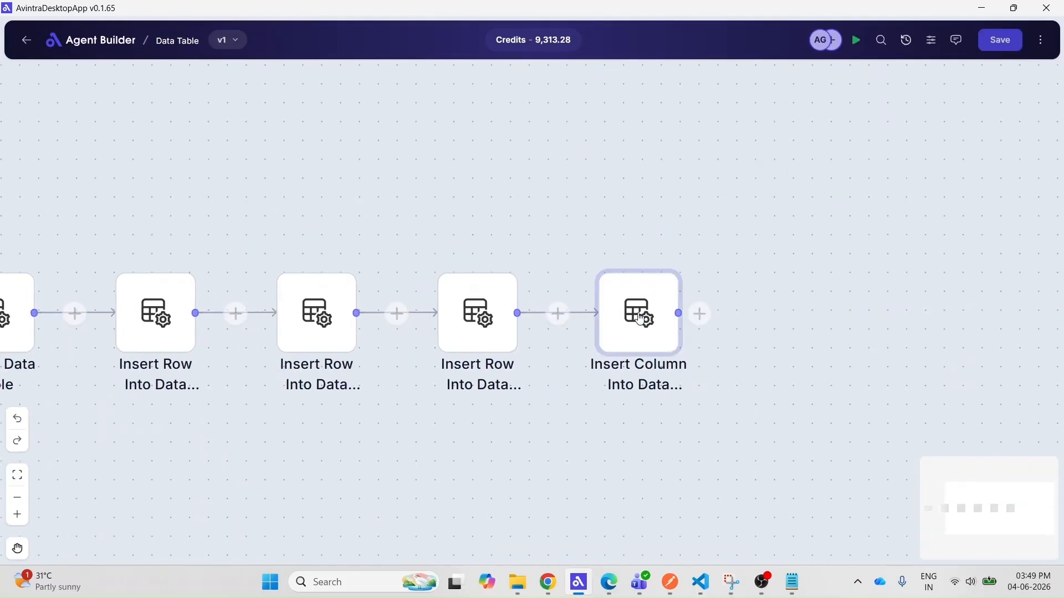
# Add a Find or Replace in Data Table node after the Insert Column node, with SalesDataTable as its data table
pyautogui.click(700, 312)
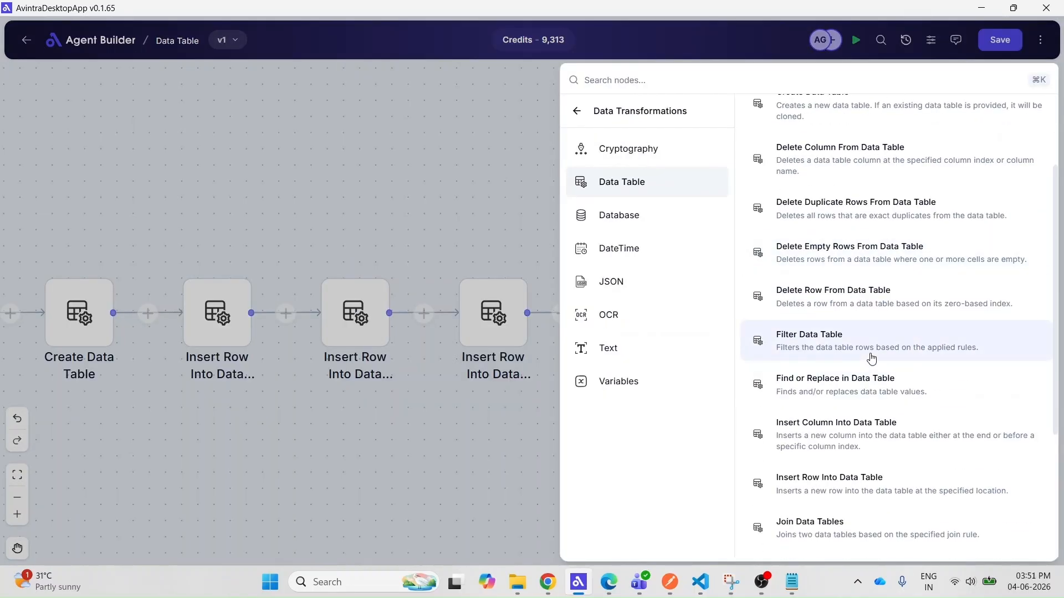
pyautogui.click(919, 387)
pyautogui.click(798, 180)
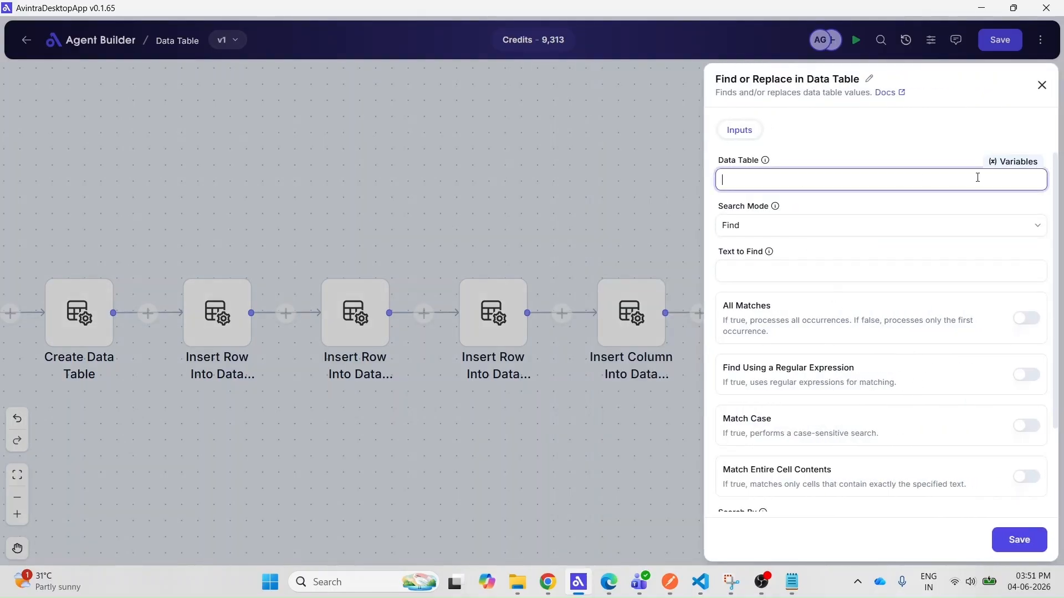
pyautogui.click(1012, 162)
pyautogui.click(863, 246)
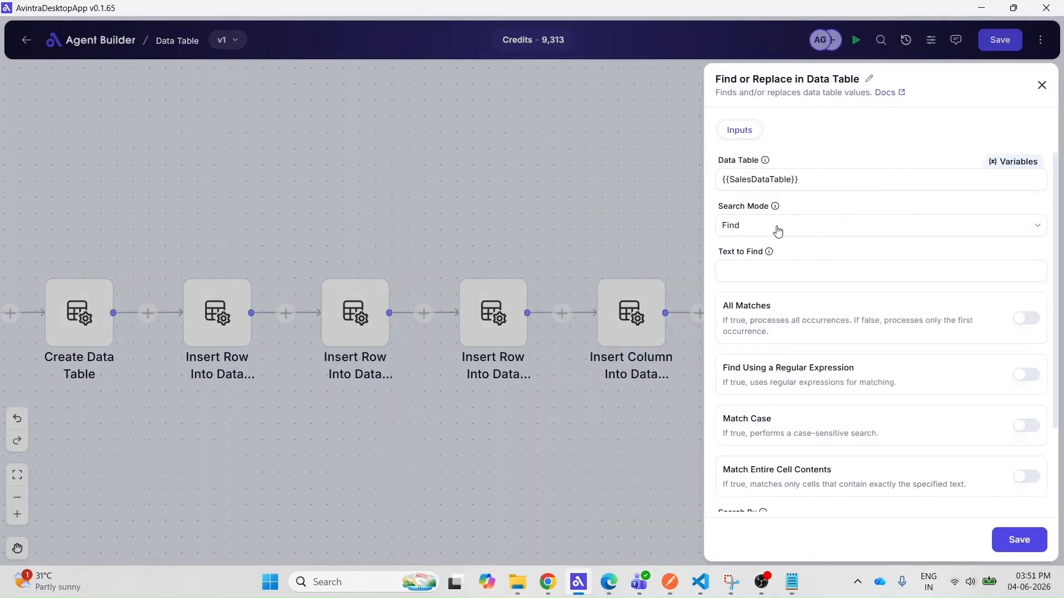
# Set the search mode to Find and Replace, replacing the text Acme Corp with Gamma Solutions
pyautogui.click(778, 229)
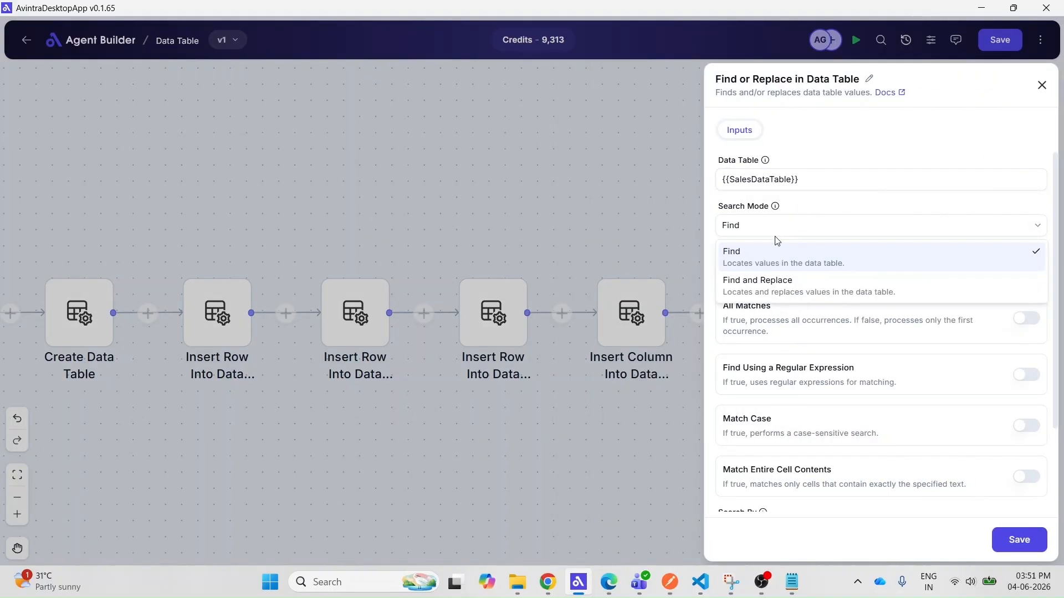
pyautogui.click(776, 288)
pyautogui.click(773, 273)
pyautogui.click(792, 582)
pyautogui.hotkey('alt', 'Tab')
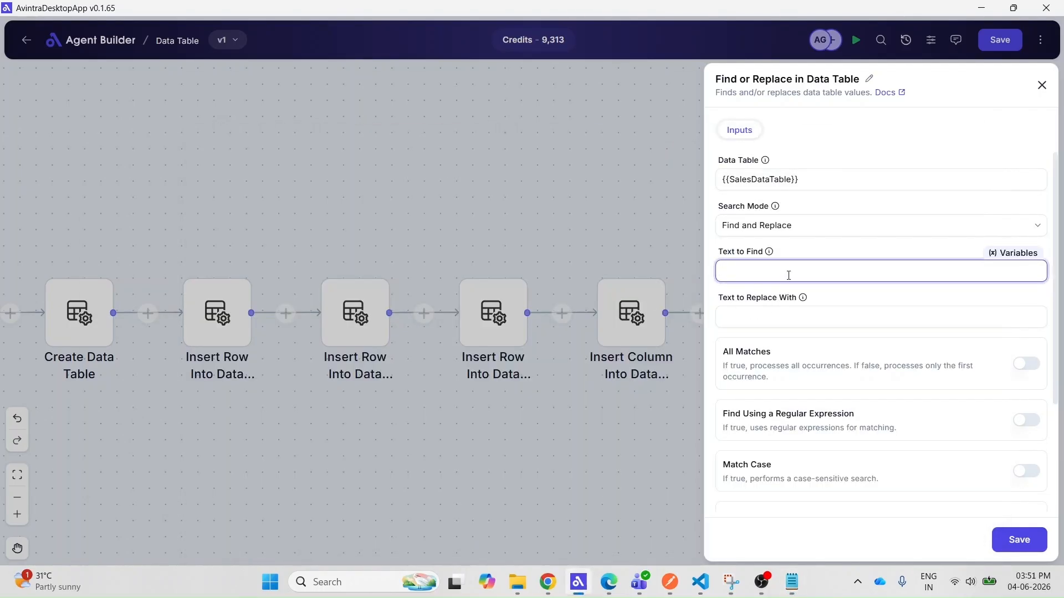
pyautogui.write('Acme Corp')
pyautogui.click(778, 314)
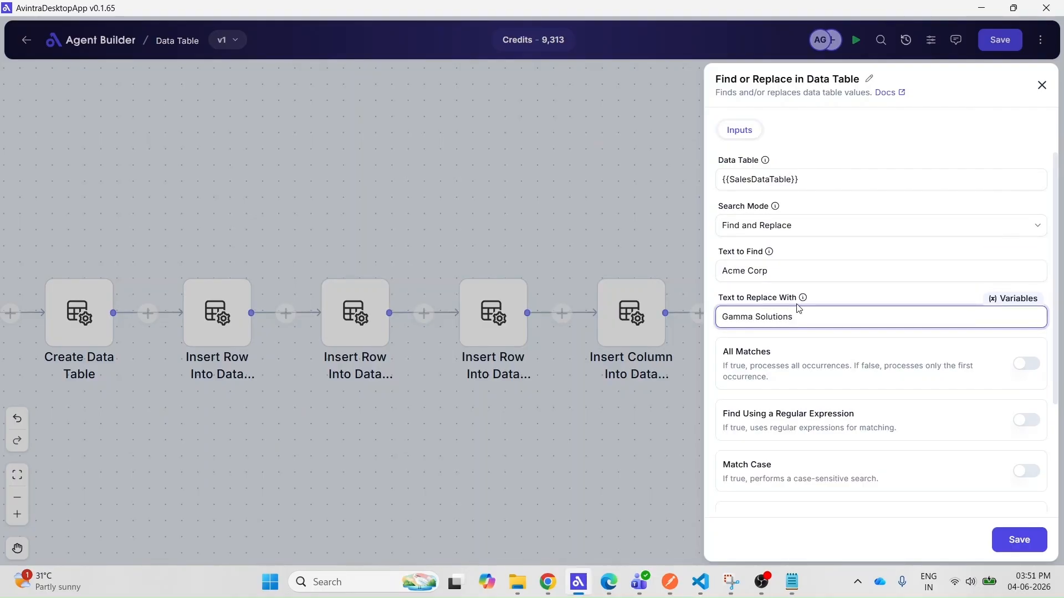
# Enable All Matches and set the replacement to search by Everywhere
pyautogui.click(1026, 365)
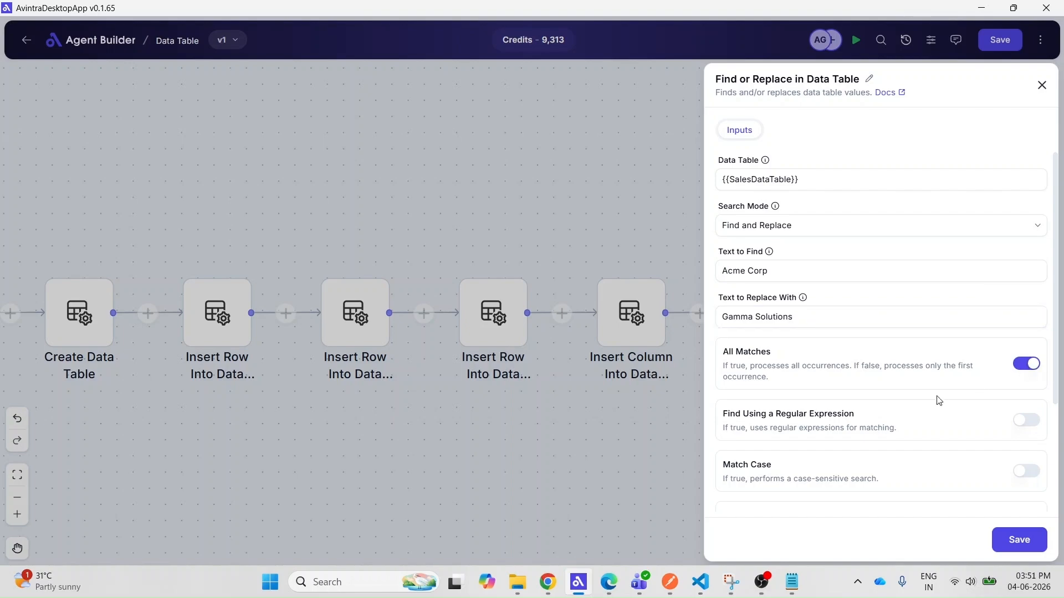
pyautogui.scroll(-3, 925, 403)
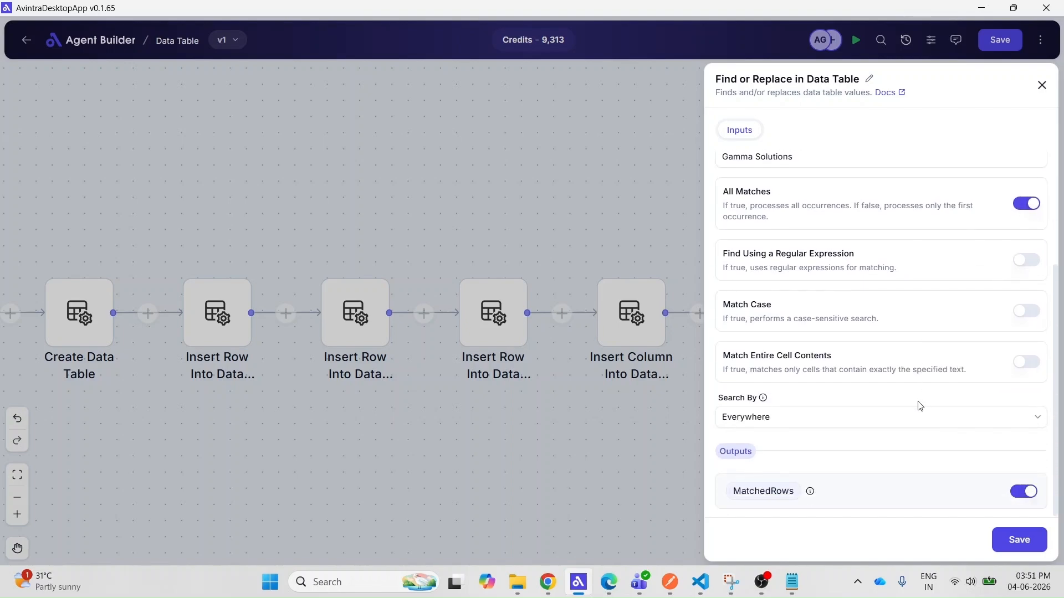
pyautogui.click(770, 424)
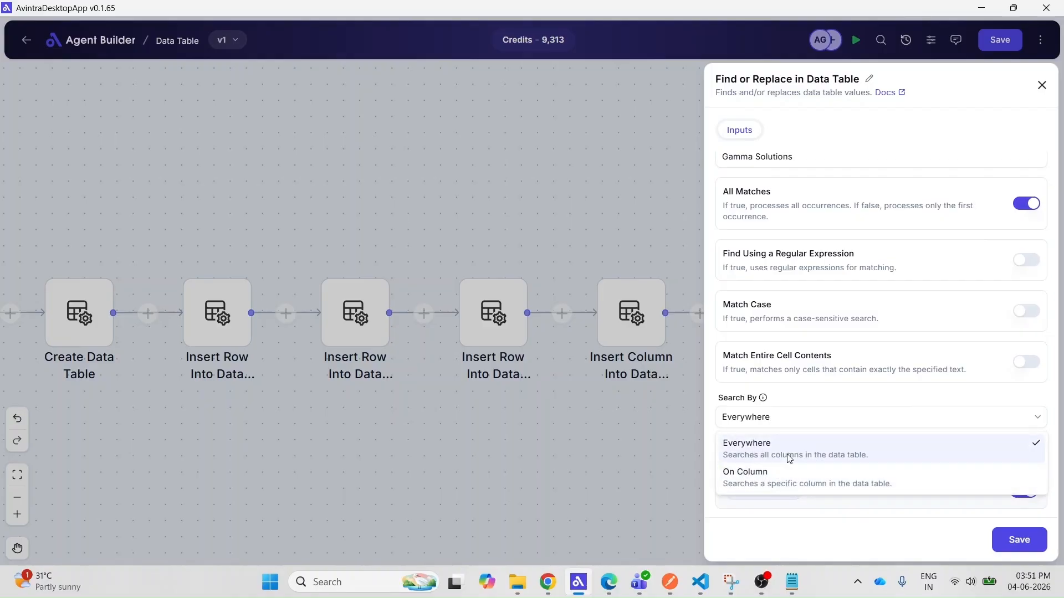
pyautogui.click(789, 458)
# Rename the Find or Replace node's output variable to SalesDataTable and save the node
pyautogui.scroll(3, 820, 430)
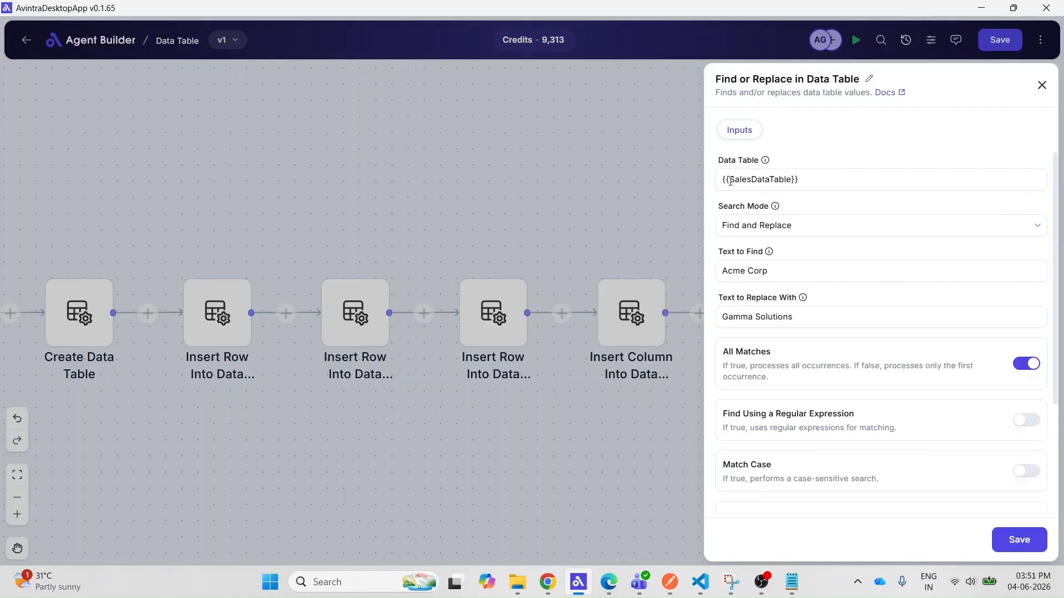
pyautogui.doubleClick(789, 180)
pyautogui.hotkey('ctrl', 'c')
pyautogui.scroll(-3, 804, 382)
pyautogui.doubleClick(765, 491)
pyautogui.hotkey('ctrl', 'v')
pyautogui.click(1020, 540)
# Run the flow and examine the customer names in the Find or Replace node's execution output
pyautogui.click(856, 40)
pyautogui.click(946, 313)
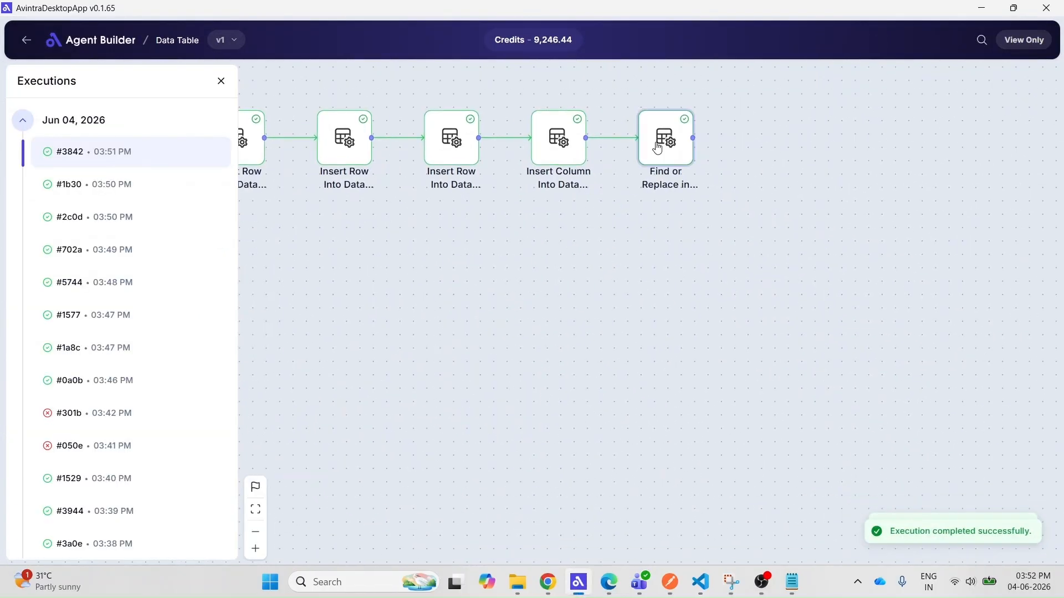
pyautogui.moveTo(807, 431); pyautogui.dragTo(845, 478)
pyautogui.scroll(-1, 914, 456)
pyautogui.scroll(-2, 914, 457)
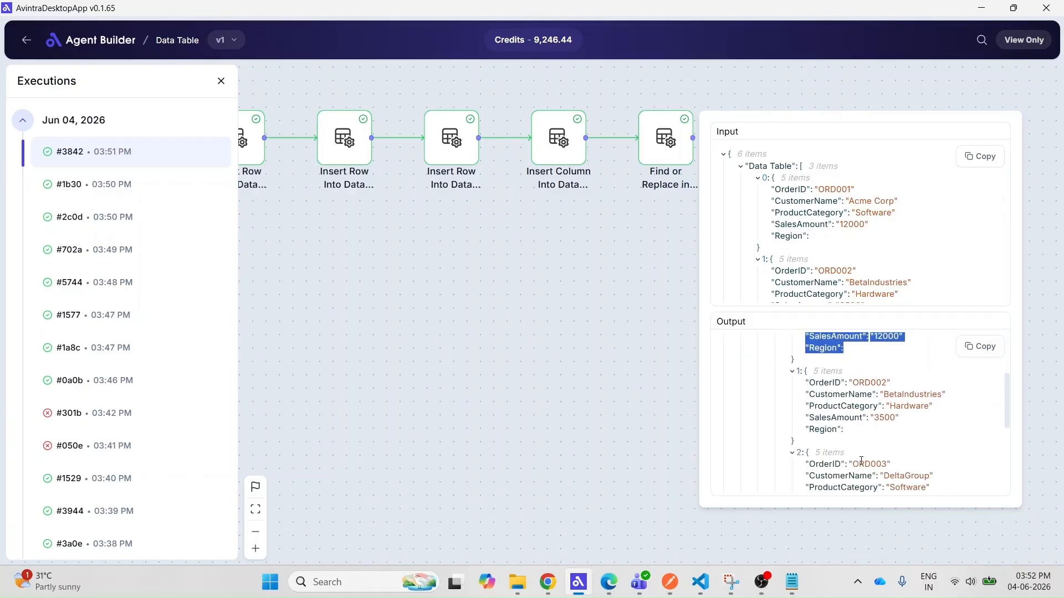
pyautogui.scroll(2, 757, 400)
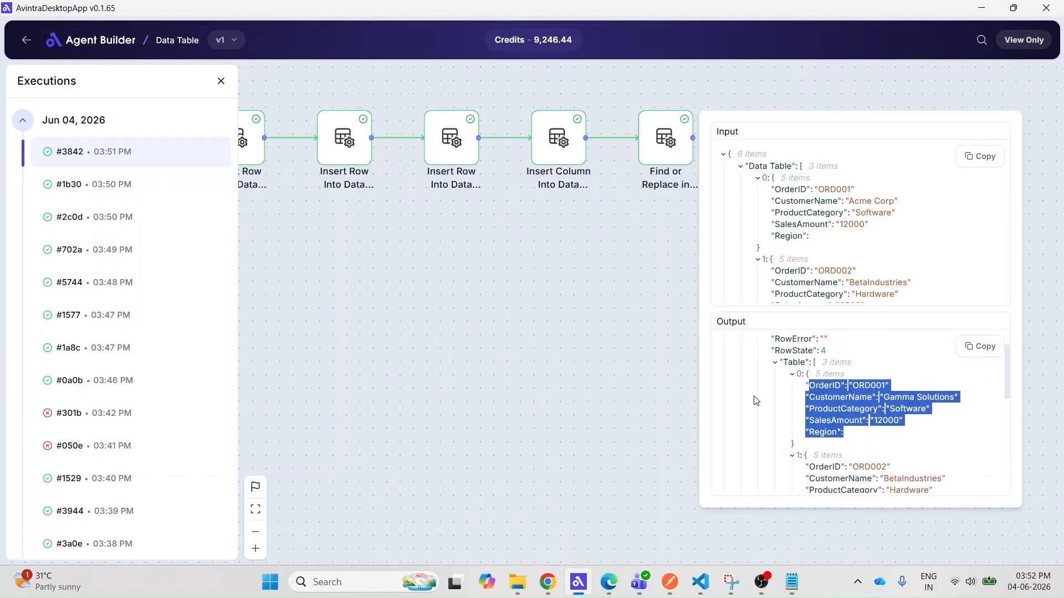
pyautogui.click(656, 358)
pyautogui.click(221, 81)
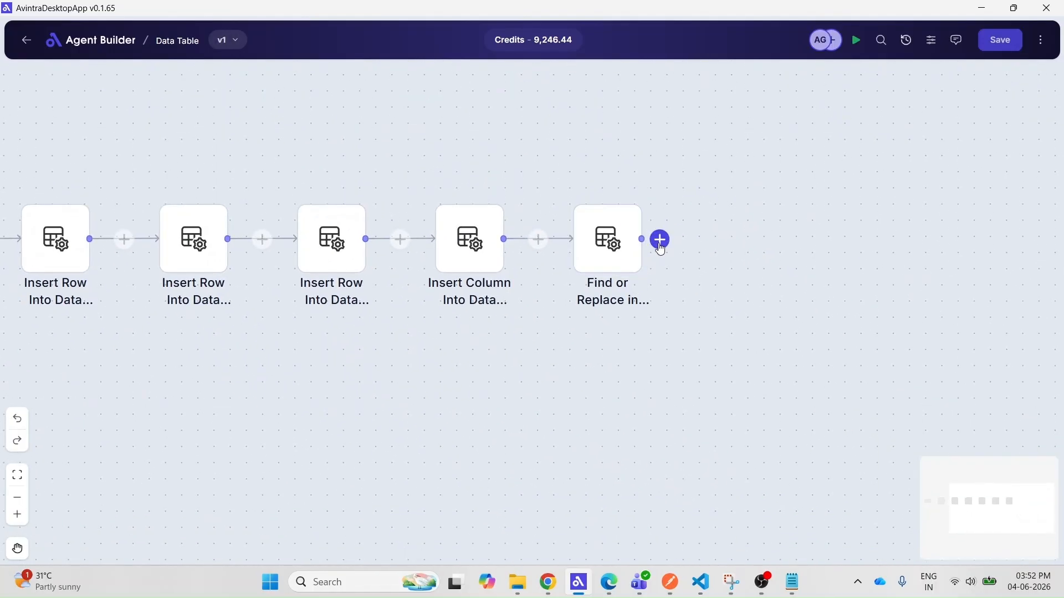
# Add a second Create Data Table node after the Find or Replace node and enable its initial columns
pyautogui.click(660, 240)
pyautogui.click(783, 213)
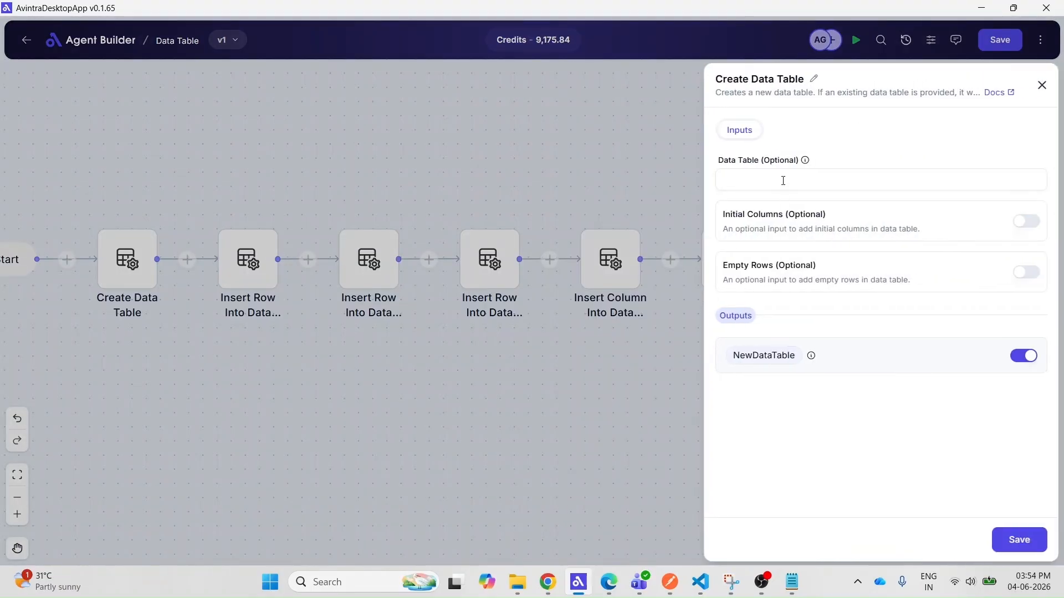
pyautogui.click(1032, 224)
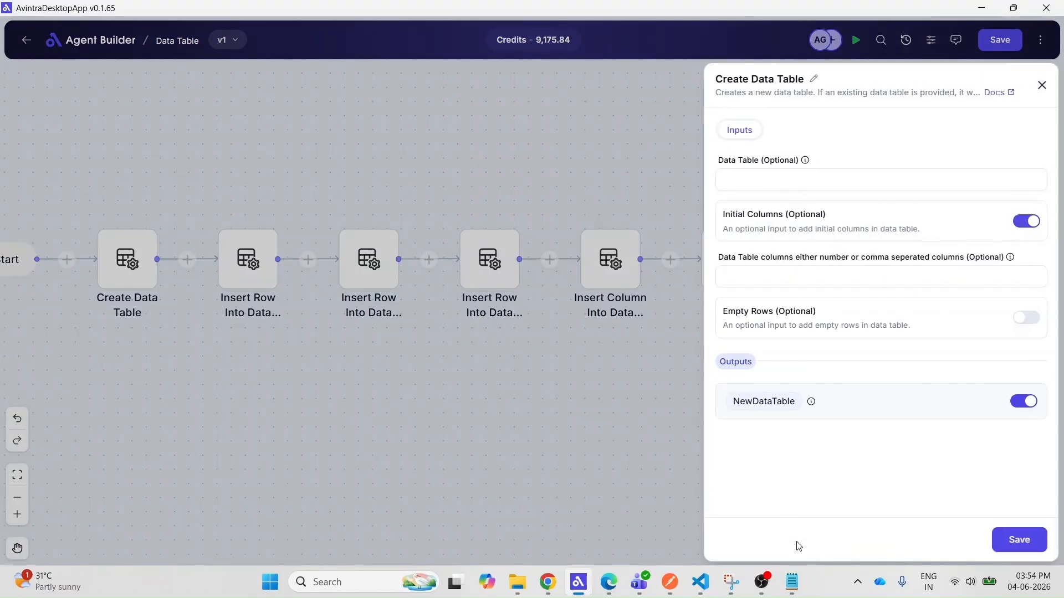
# Set the new table's columns to OrderID, CustomerName, ProductCategory, SalesAmount and Region, and save the node and flow
pyautogui.click(940, 277)
pyautogui.hotkey('ctrl', 'v')
pyautogui.write(', Regio')
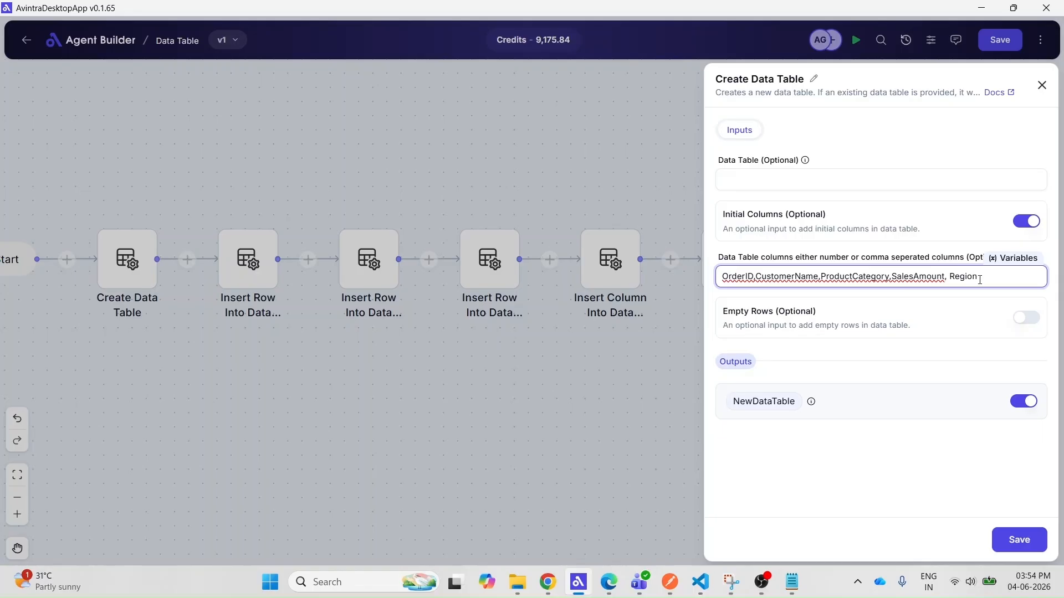
pyautogui.click(1019, 539)
pyautogui.click(1000, 40)
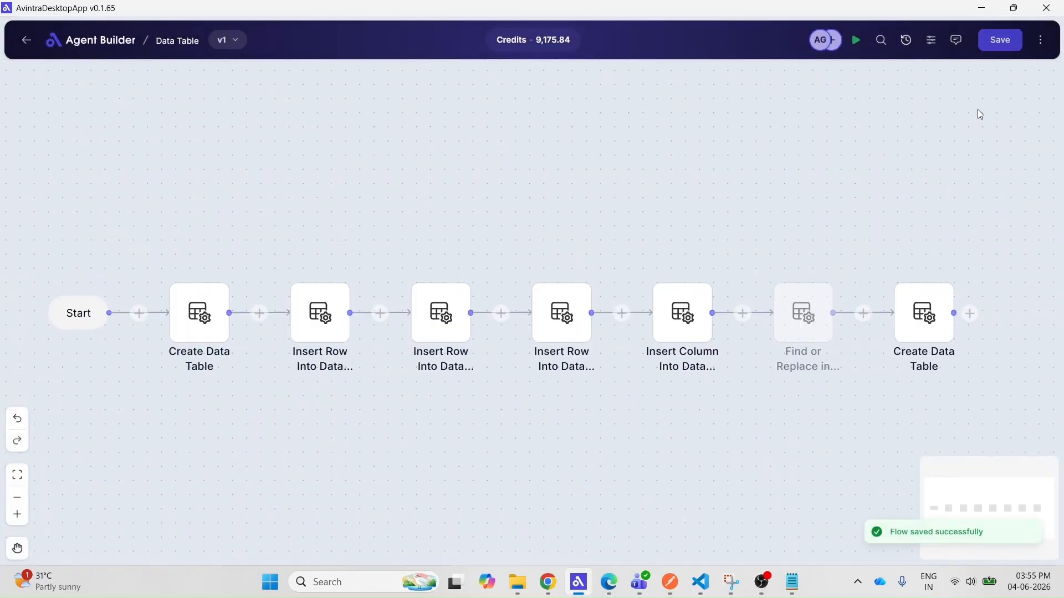
# Add an Insert Row Into Data Table node after the second Create Data Table node, with NewDataTable as its data table
pyautogui.click(970, 313)
pyautogui.scroll(-3, 872, 413)
pyautogui.click(798, 280)
pyautogui.click(1001, 161)
pyautogui.click(806, 227)
# Set the row values to ORD005,AlphaGroup,Software,14500,East and save the node and flow
pyautogui.click(832, 226)
pyautogui.hotkey('ctrl', 'v')
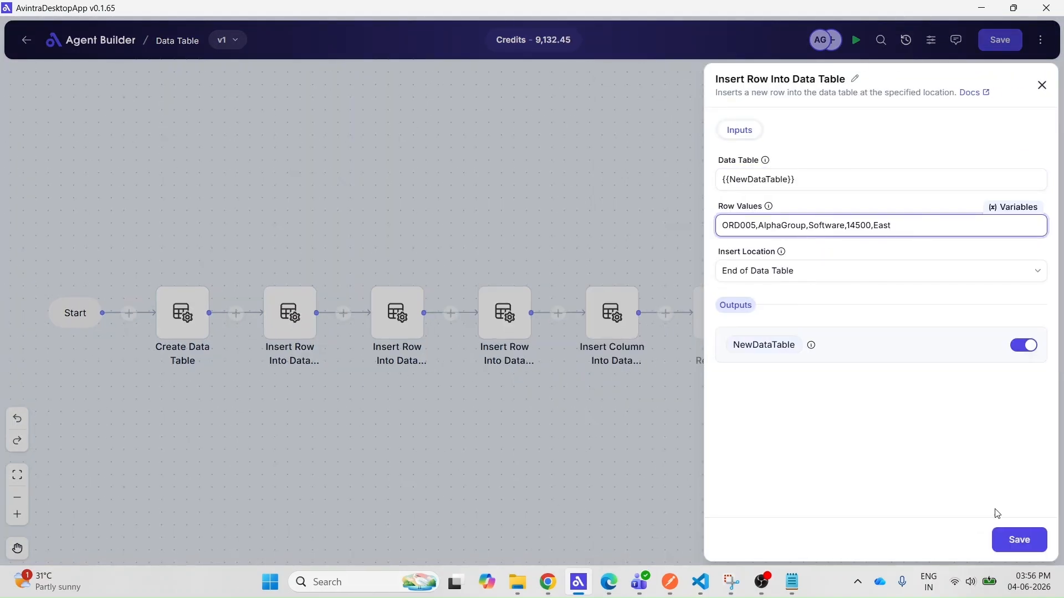
pyautogui.click(1019, 540)
pyautogui.click(1007, 41)
# Run the flow and examine the inserted row in the last Insert Row node's execution output
pyautogui.click(856, 40)
pyautogui.click(1040, 40)
pyautogui.click(999, 80)
pyautogui.click(779, 178)
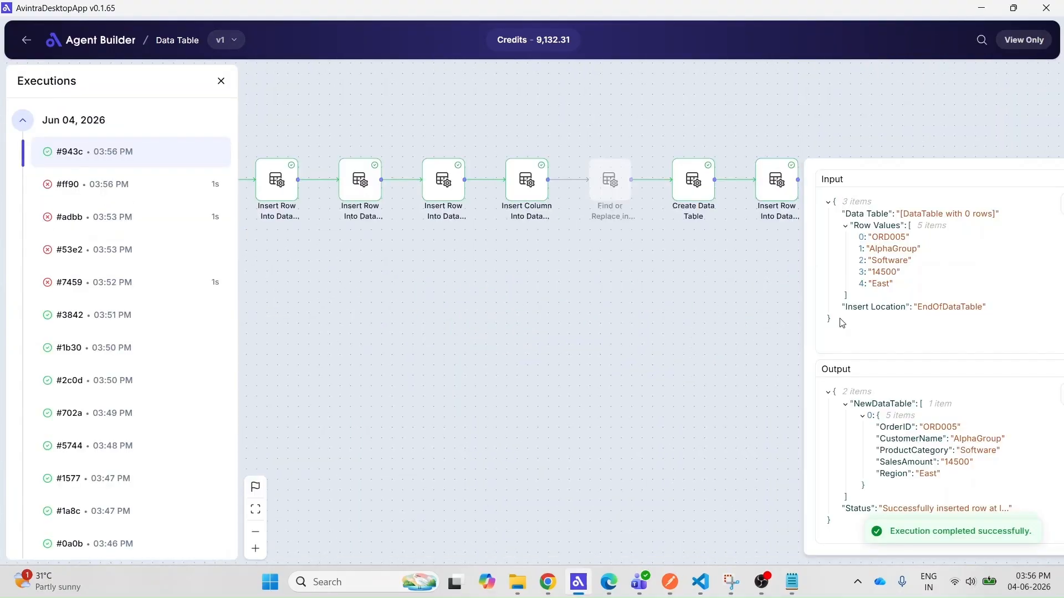
pyautogui.moveTo(776, 266); pyautogui.dragTo(684, 226)
pyautogui.click(687, 138)
pyautogui.moveTo(787, 387); pyautogui.dragTo(854, 434)
pyautogui.click(602, 338)
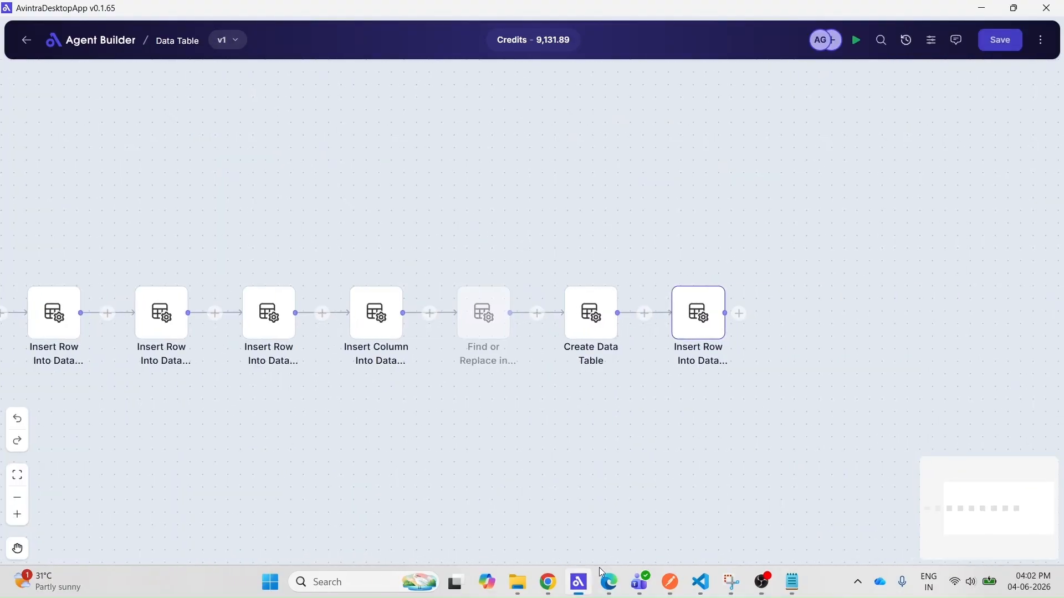
# Add a Merge Data Tables node at the end of the flow
pyautogui.click(739, 314)
pyautogui.scroll(-5, 741, 477)
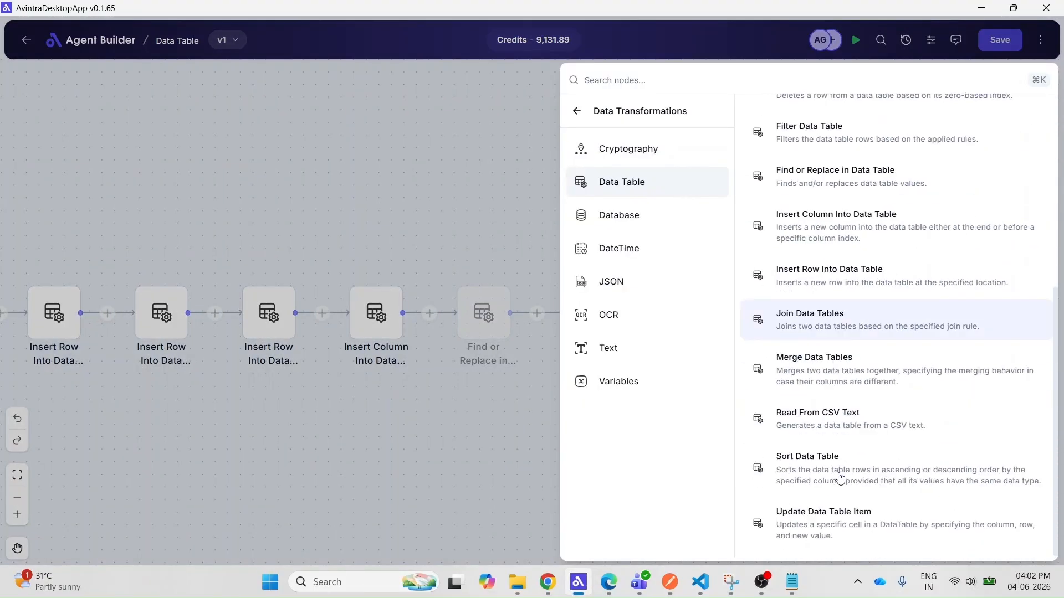
pyautogui.click(857, 384)
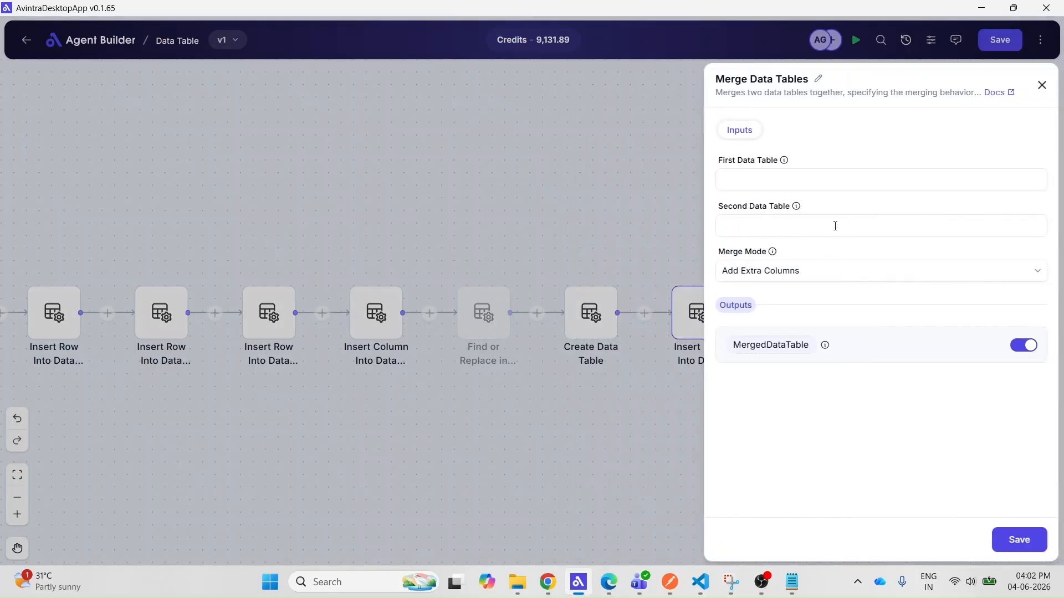
# Set SalesDataTable as the first data table and NewDataTable as the second in the Merge Data Tables node
pyautogui.click(819, 174)
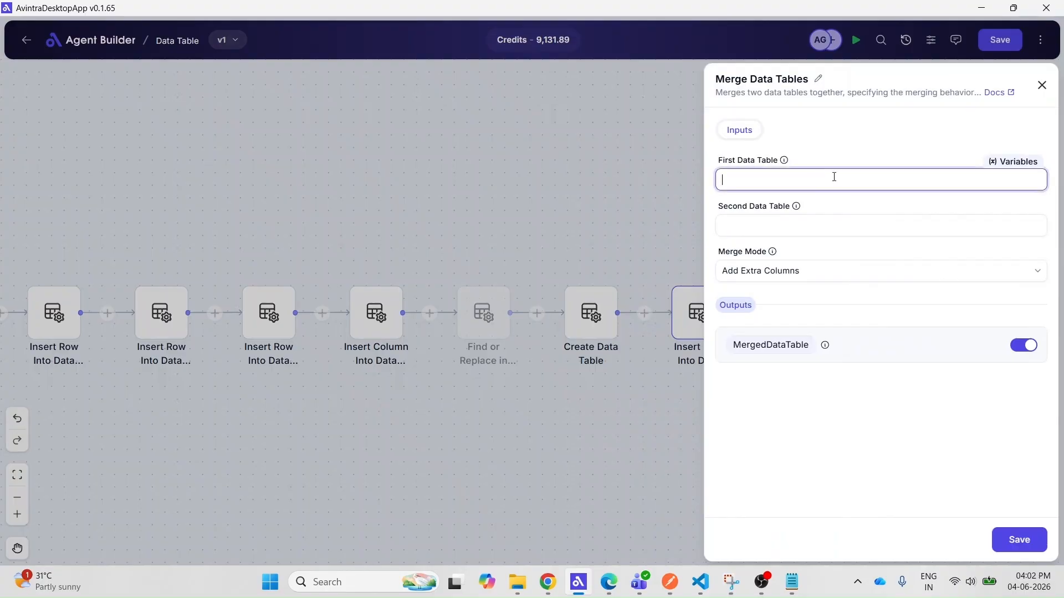
pyautogui.click(989, 166)
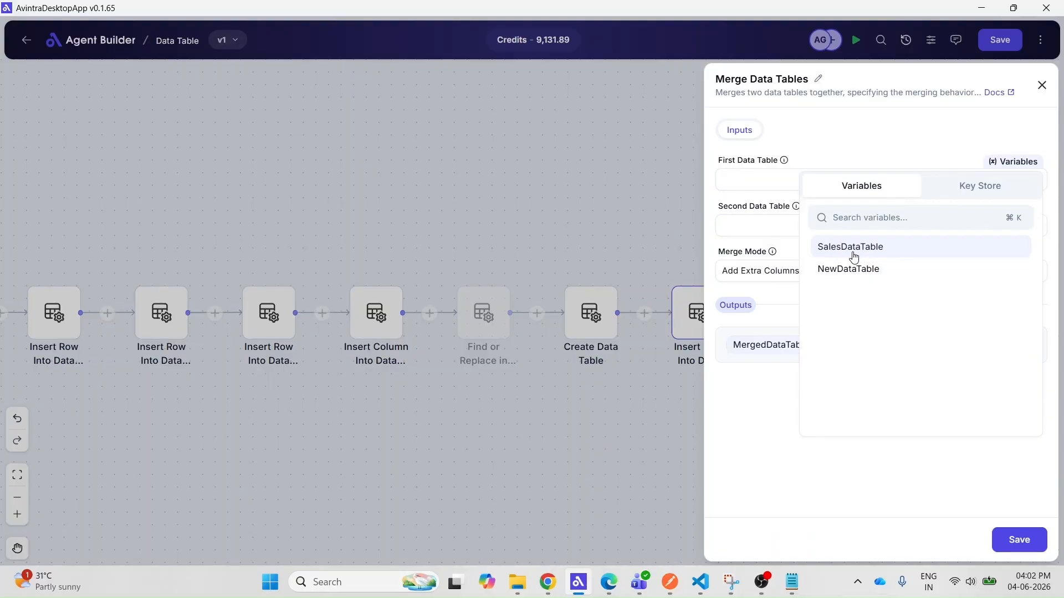
pyautogui.click(855, 254)
pyautogui.click(852, 224)
pyautogui.click(996, 216)
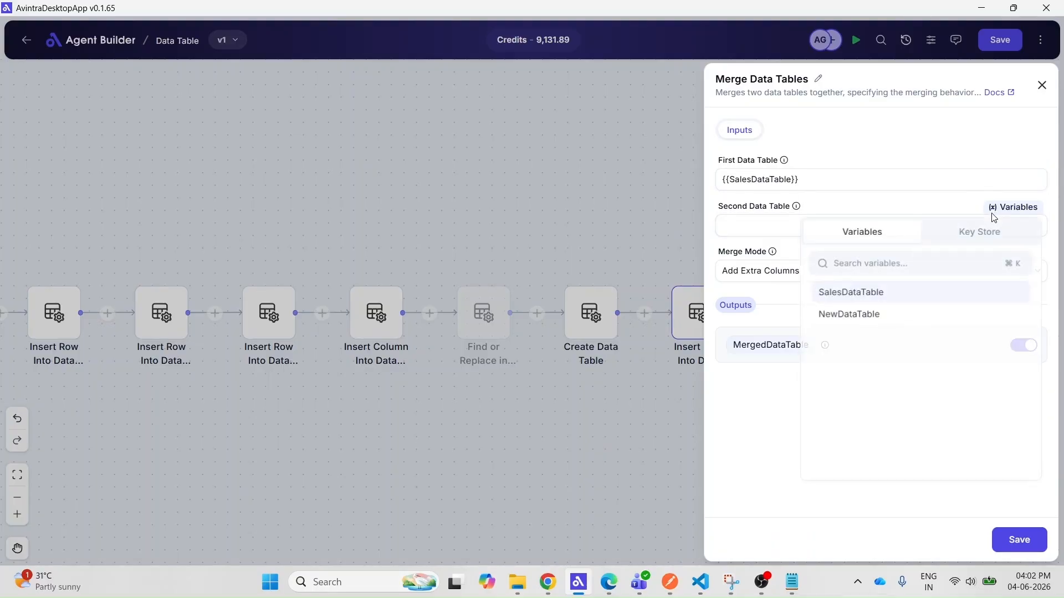
pyautogui.click(831, 310)
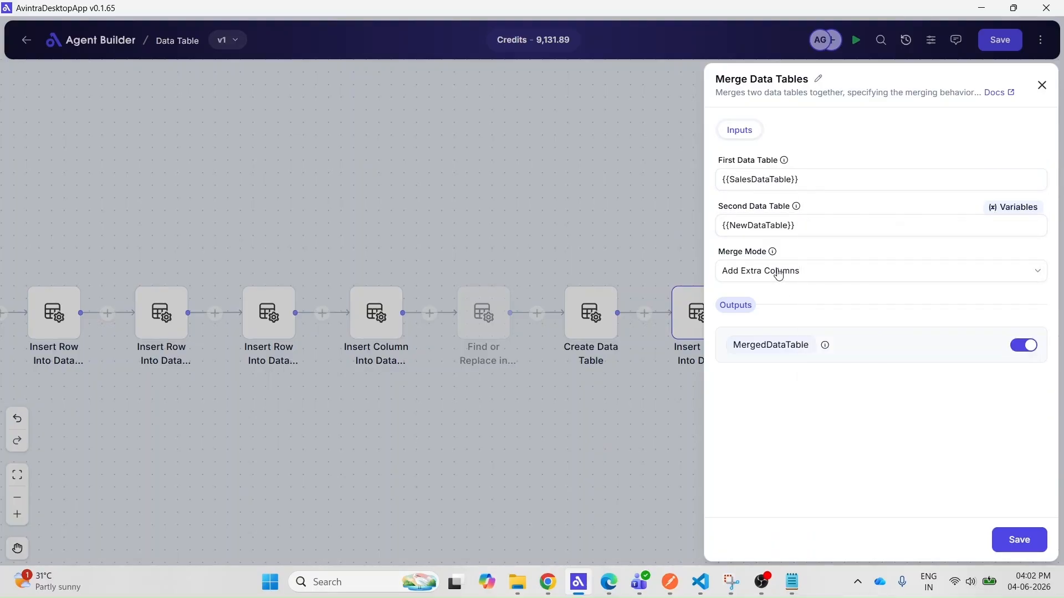
# Choose Add Extra Columns as the merge mode and save the node and flow
pyautogui.click(779, 275)
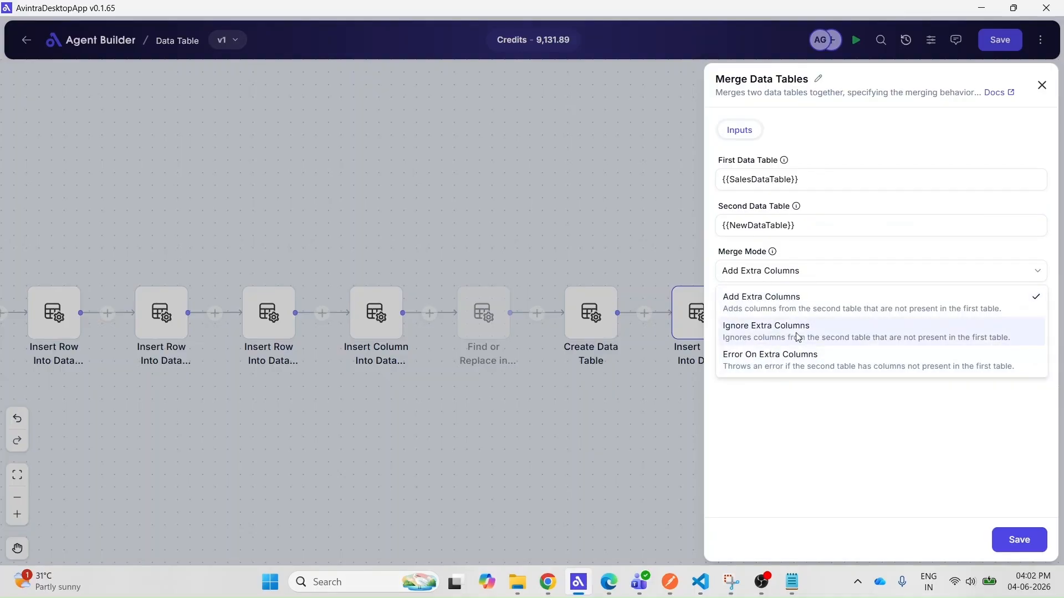
pyautogui.click(803, 310)
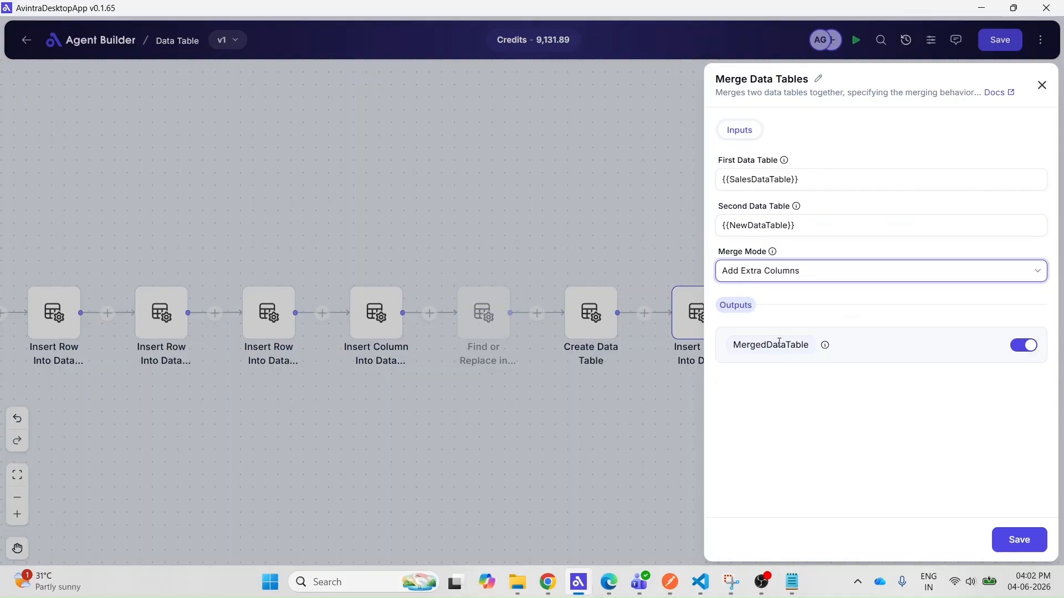
pyautogui.click(1019, 546)
pyautogui.click(1004, 44)
# Run the flow and examine the merged rows in the Merge Data Tables node's execution output
pyautogui.click(857, 43)
pyautogui.click(906, 40)
pyautogui.moveTo(688, 290); pyautogui.dragTo(472, 279)
pyautogui.click(598, 151)
pyautogui.scroll(-4, 732, 408)
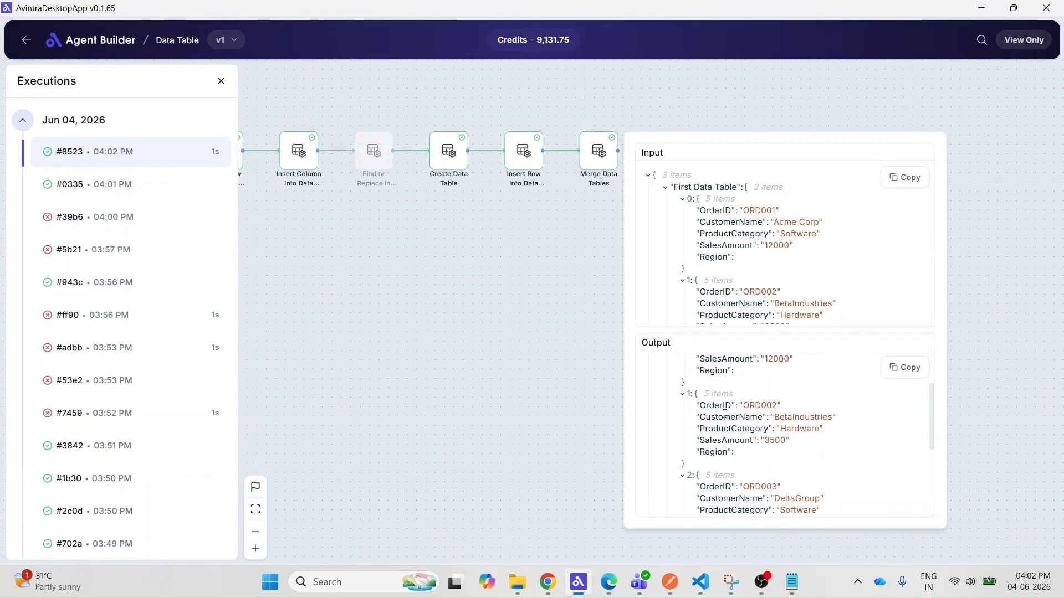
pyautogui.scroll(5, 731, 421)
pyautogui.click(222, 81)
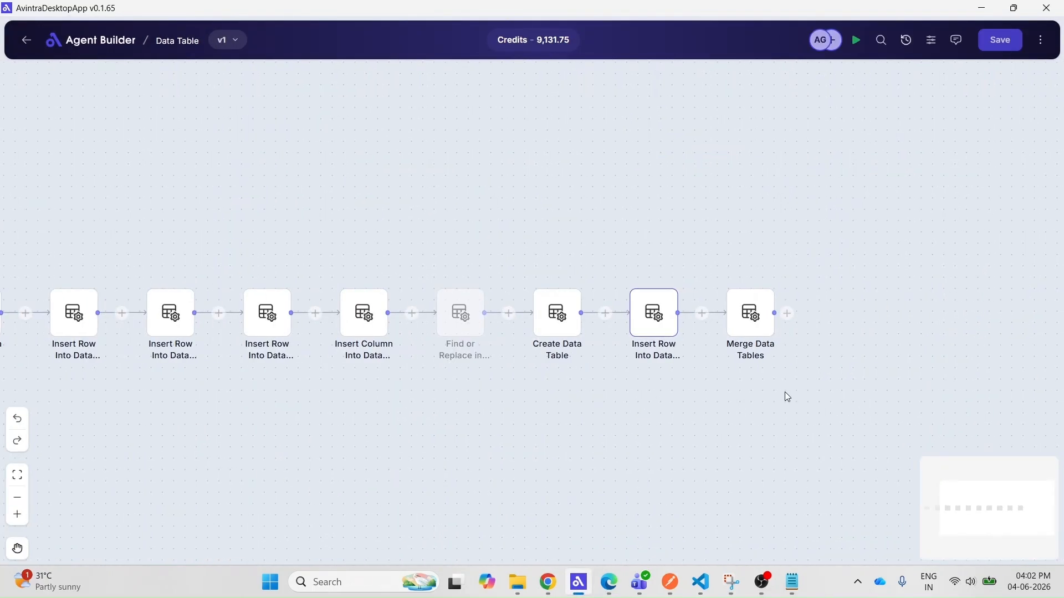
# Add an Update Data Table Item node after the Merge Data Tables node, with MergedDataTable as its data table
pyautogui.click(773, 315)
pyautogui.scroll(-6, 771, 264)
pyautogui.click(853, 512)
pyautogui.click(936, 180)
pyautogui.click(997, 161)
pyautogui.click(855, 291)
# Set the update to column OrderID, row 3 and new value ORD004, and save the node and flow
pyautogui.click(773, 229)
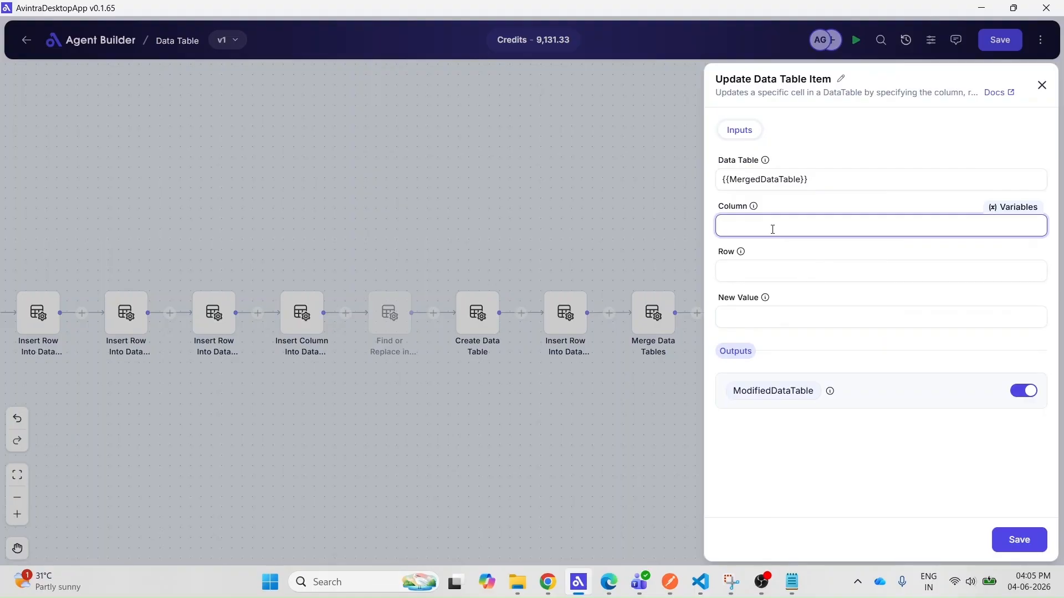
pyautogui.write('OrderID')
pyautogui.click(769, 319)
pyautogui.click(766, 273)
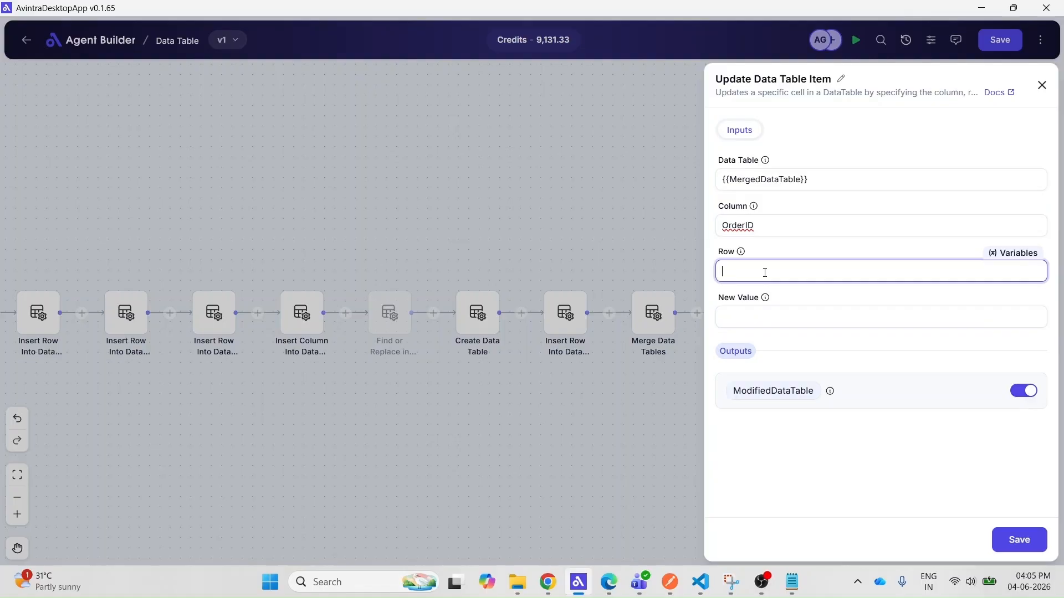
pyautogui.click(758, 321)
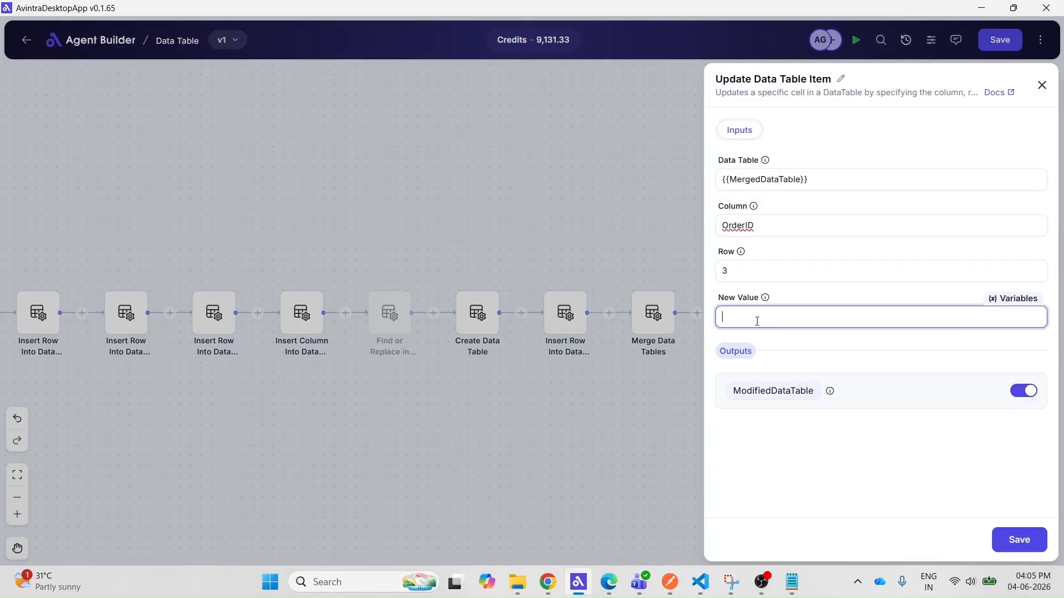
pyautogui.write('ORD004')
pyautogui.doubleClick(770, 391)
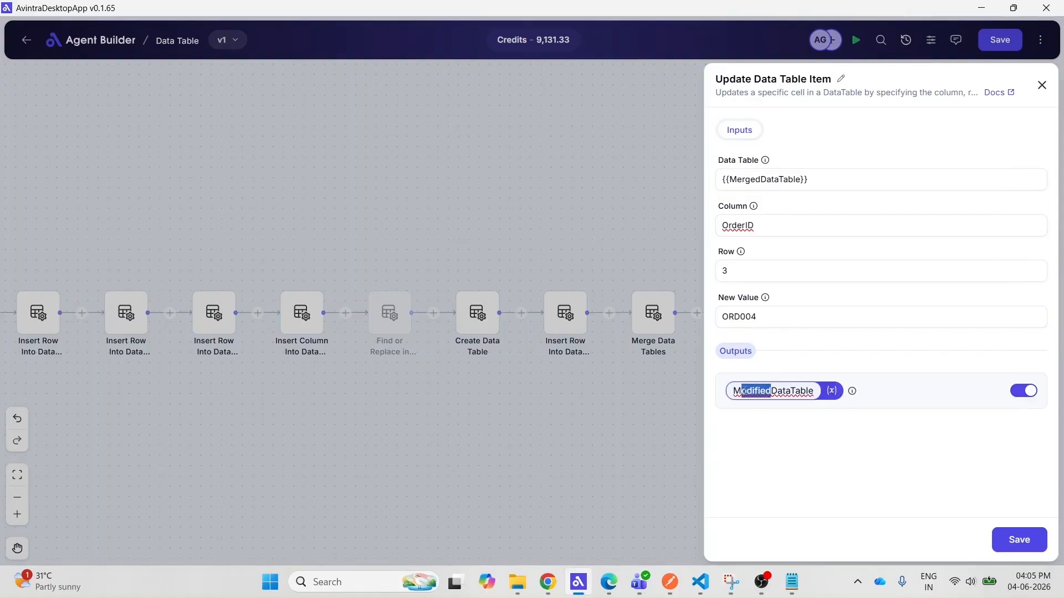
pyautogui.click(1019, 540)
# Run the flow and examine the updated OrderID in the Update Data Table Item node's execution output
pyautogui.click(856, 40)
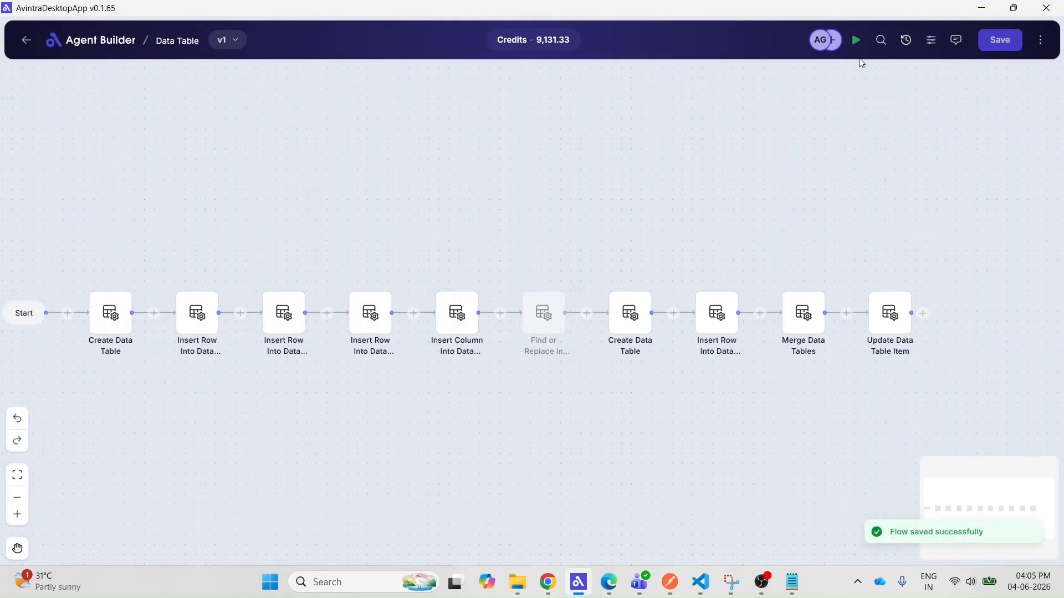
pyautogui.click(1041, 40)
pyautogui.click(1006, 83)
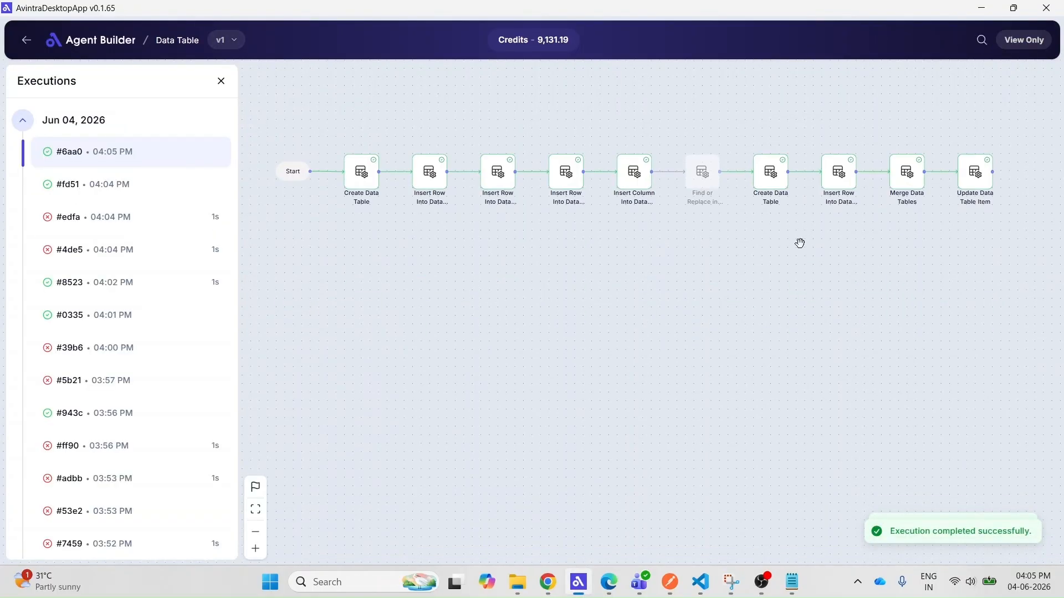
pyautogui.scroll(-5, 820, 421)
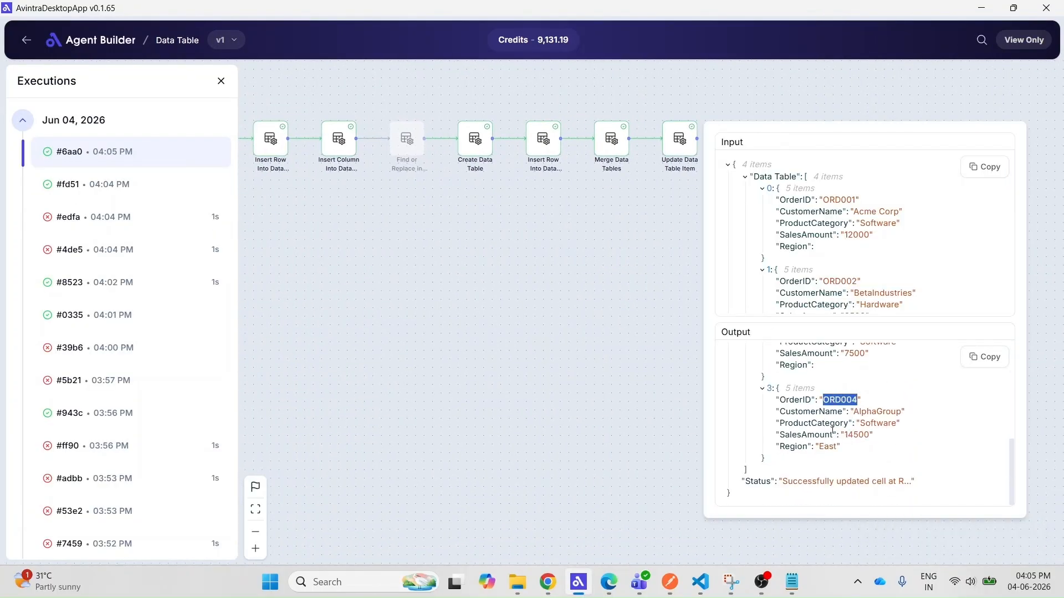
pyautogui.click(637, 376)
pyautogui.click(221, 81)
# Add a Sort Data Table node at the end of the flow, with MergedDataTable as its data table
pyautogui.moveTo(664, 418); pyautogui.dragTo(375, 418)
pyautogui.click(584, 301)
pyautogui.scroll(-2, 907, 436)
pyautogui.scroll(-5, 907, 436)
pyautogui.click(895, 457)
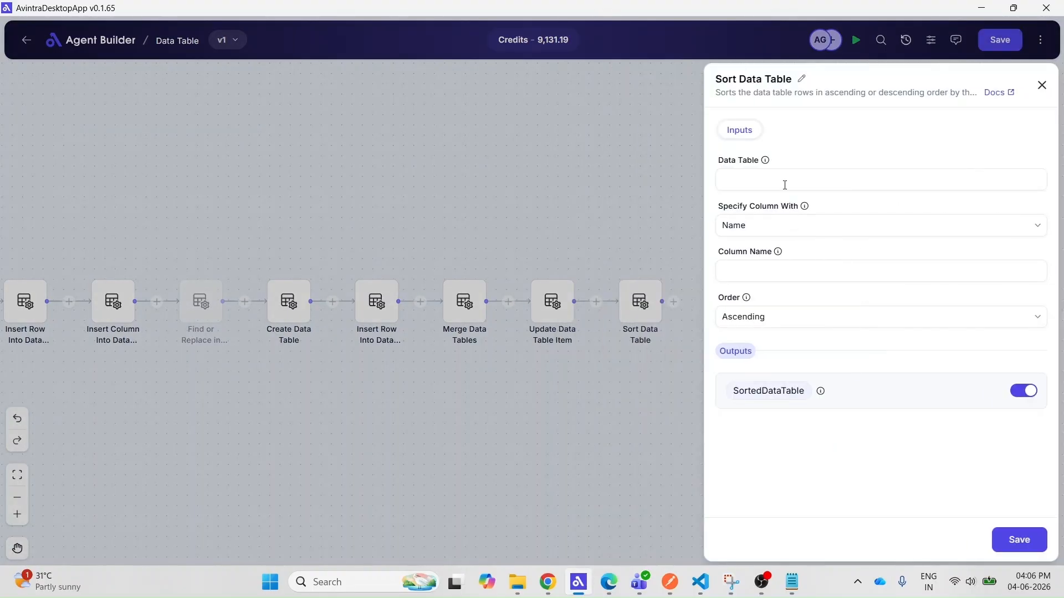
pyautogui.click(783, 180)
pyautogui.click(1013, 161)
pyautogui.click(856, 290)
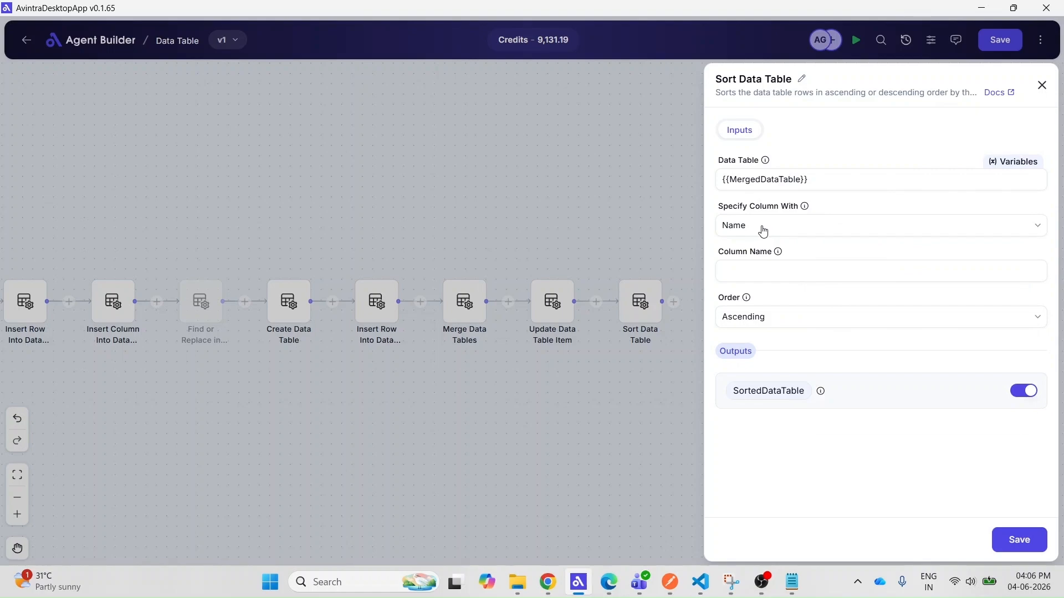
# Specify the sort column by Name as CustomerName in Ascending order, and save the node and flow
pyautogui.click(763, 230)
pyautogui.click(762, 257)
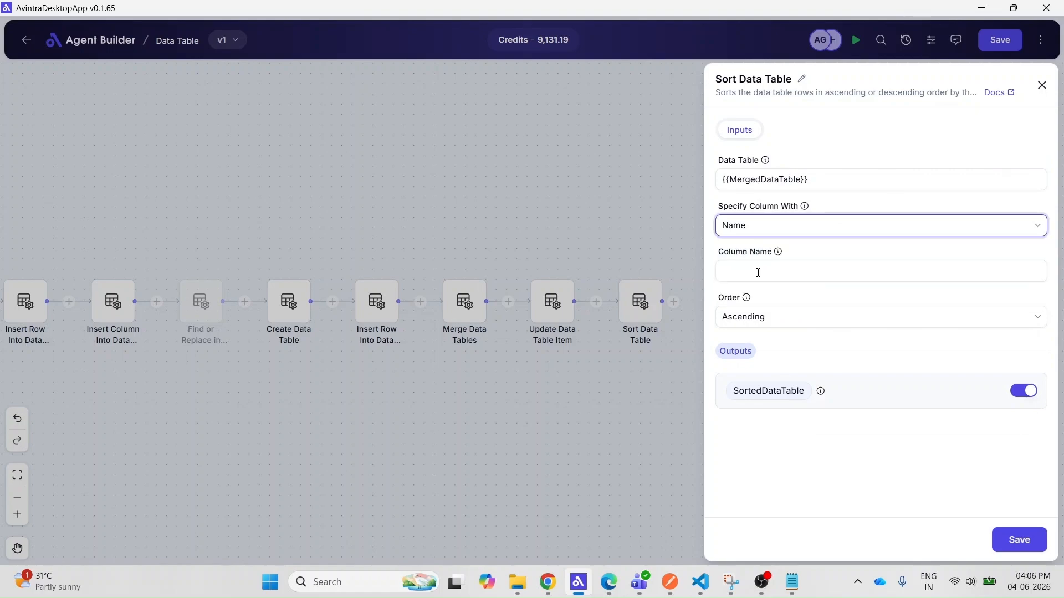
pyautogui.click(758, 272)
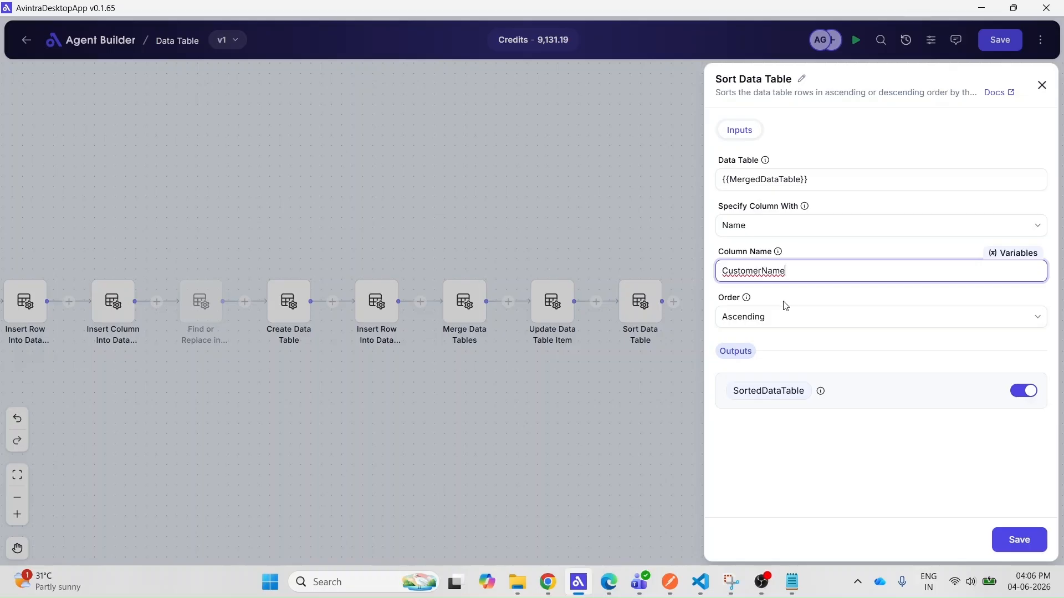
pyautogui.click(772, 322)
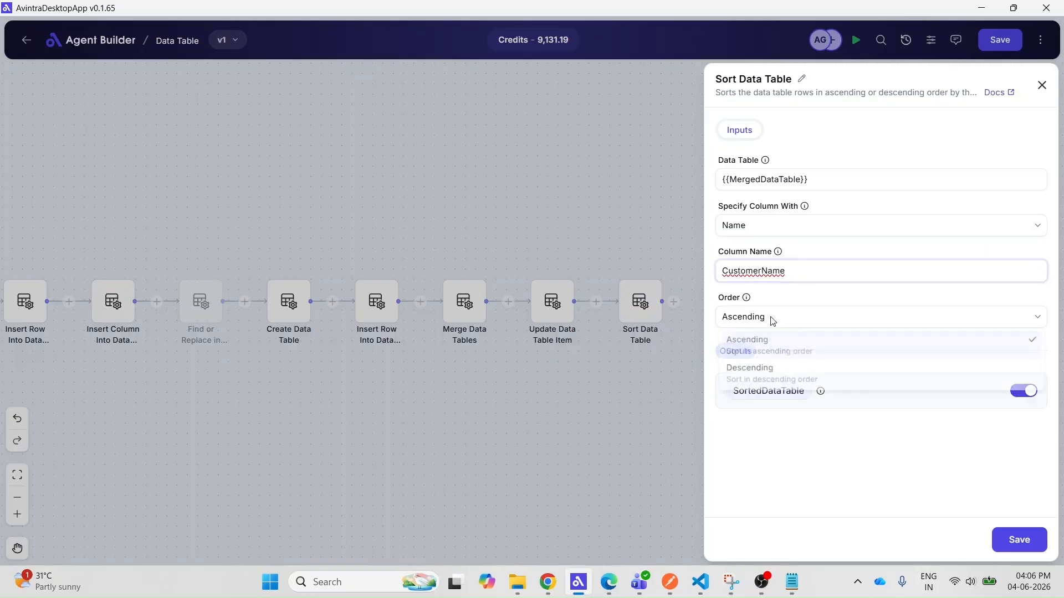
pyautogui.click(767, 355)
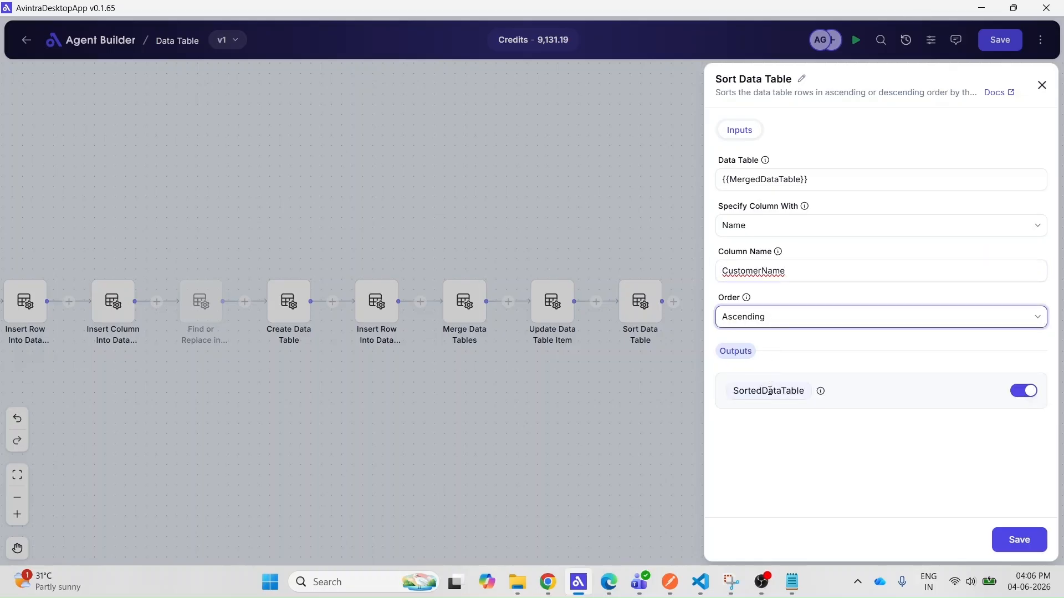
pyautogui.click(1029, 547)
pyautogui.click(997, 41)
# Run the flow and examine the order of the customer names in the Sort Data Table node's execution output
pyautogui.click(856, 40)
pyautogui.click(1040, 40)
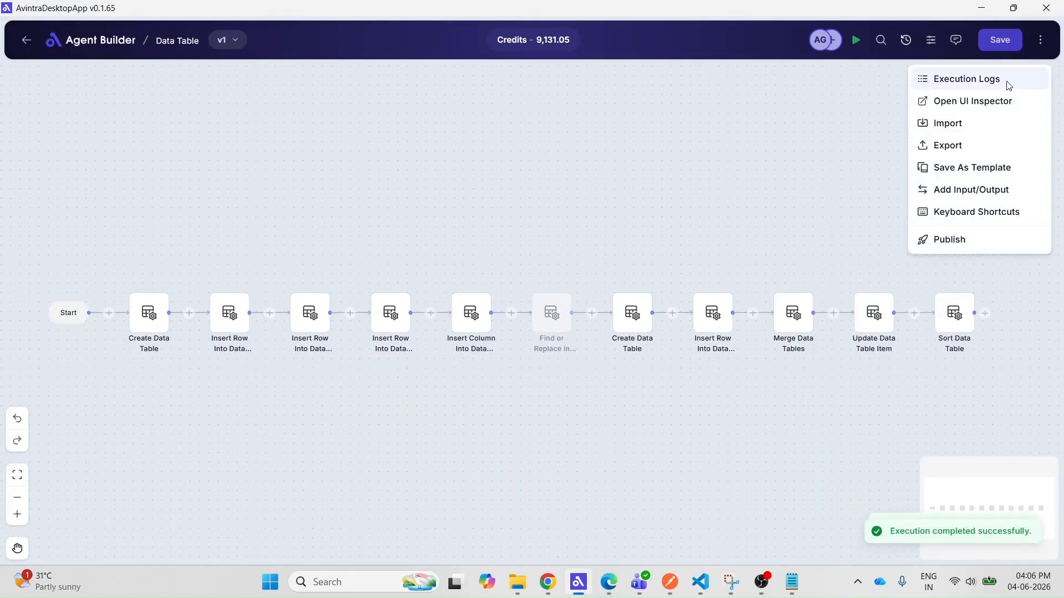
pyautogui.click(1008, 84)
pyautogui.click(609, 100)
pyautogui.moveTo(781, 349); pyautogui.dragTo(831, 349)
pyautogui.scroll(-1, 797, 363)
pyautogui.moveTo(781, 374); pyautogui.dragTo(828, 375)
pyautogui.scroll(-1, 803, 377)
pyautogui.moveTo(781, 383); pyautogui.dragTo(831, 387)
pyautogui.scroll(-1, 809, 384)
pyautogui.click(512, 344)
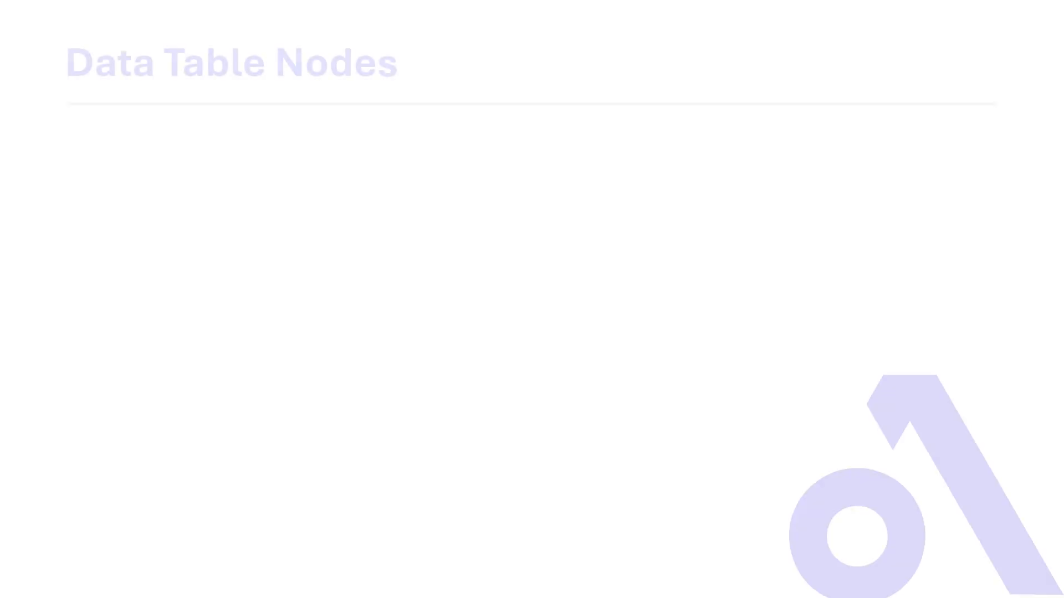